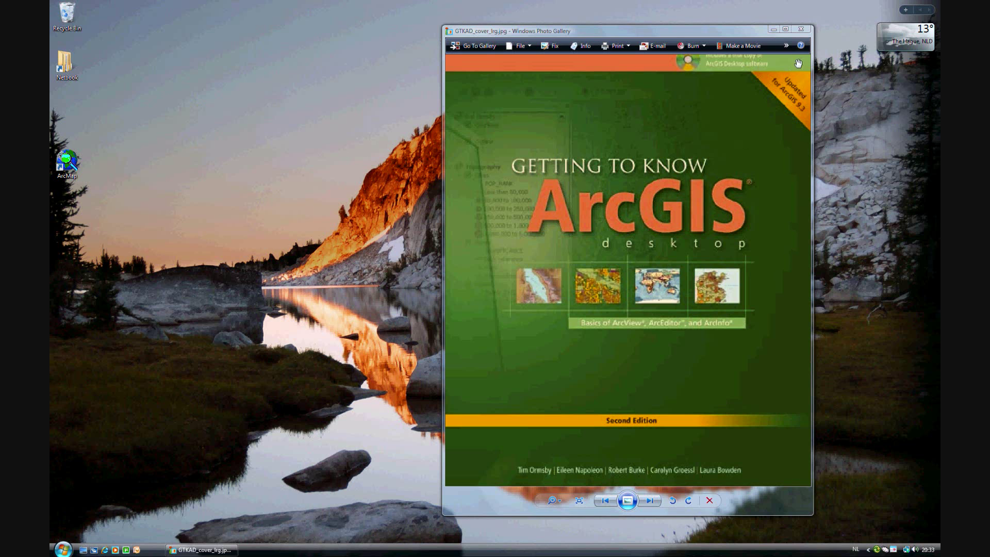
Close the book cover image viewer and launch ArcMap from its desktop icon.
left_click(801, 30)
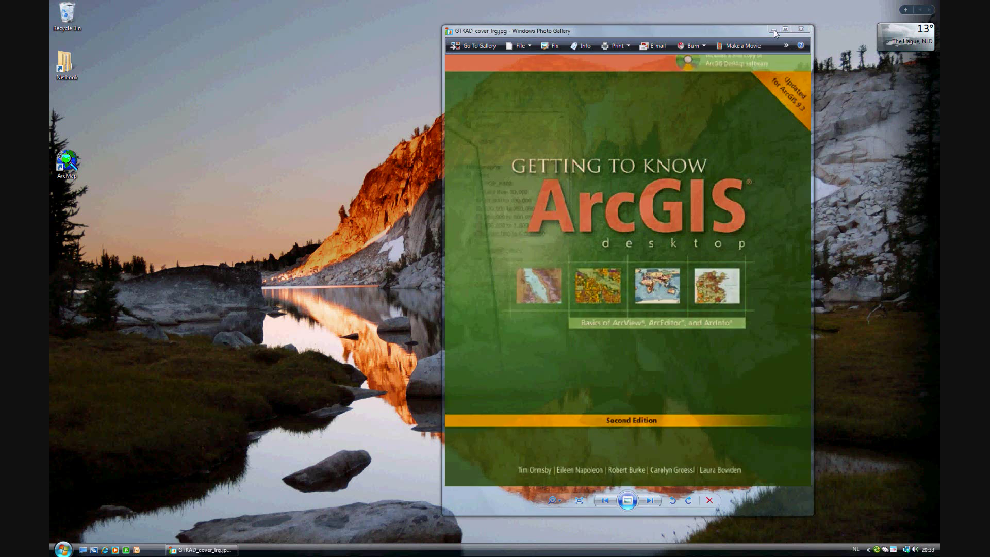
double_click(67, 163)
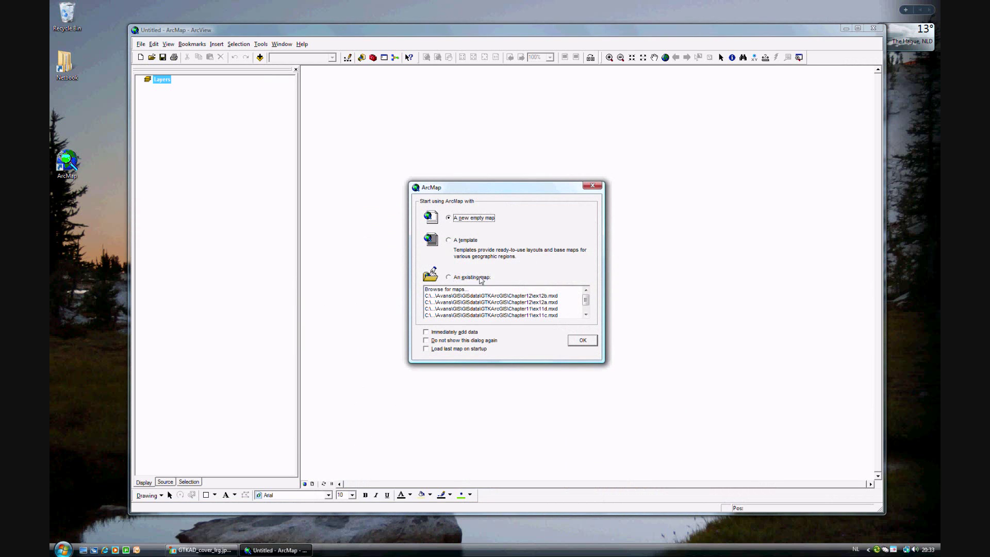
Open the existing map document ex12b.mxd from the ArcMap startup dialog.
left_click(480, 278)
left_click(581, 341)
left_click(367, 160)
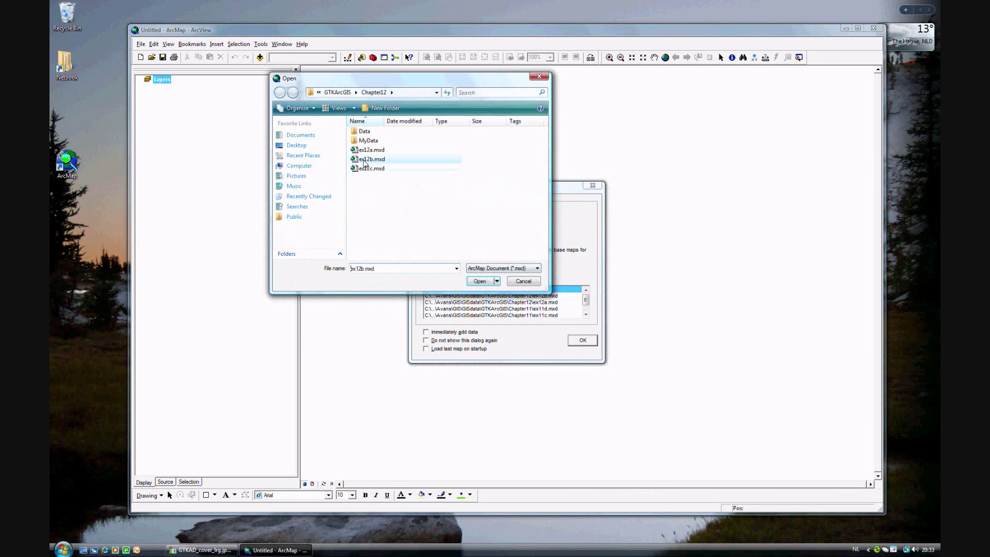
left_click(485, 283)
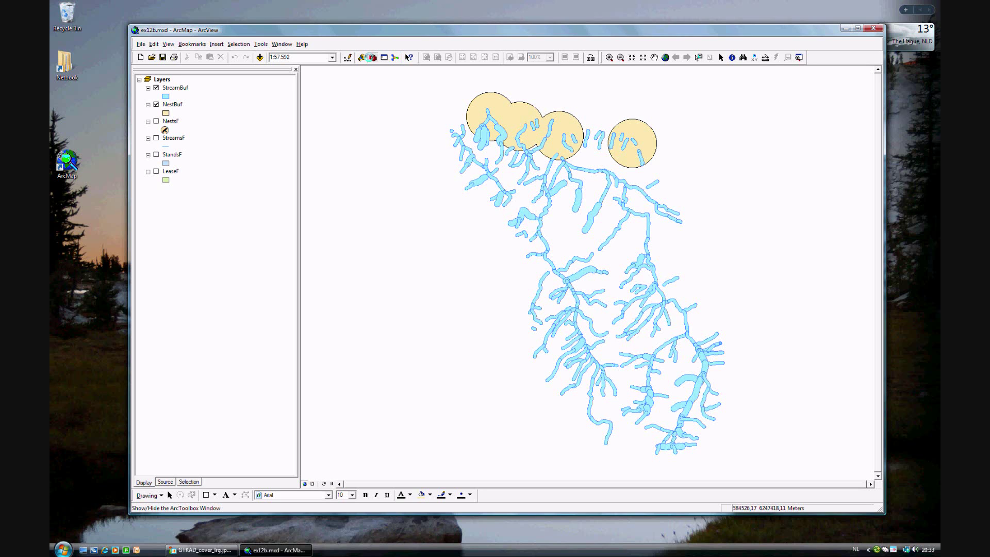
Show ArcToolbox and launch the Union tool from Analysis Tools > Overlay.
left_click(372, 57)
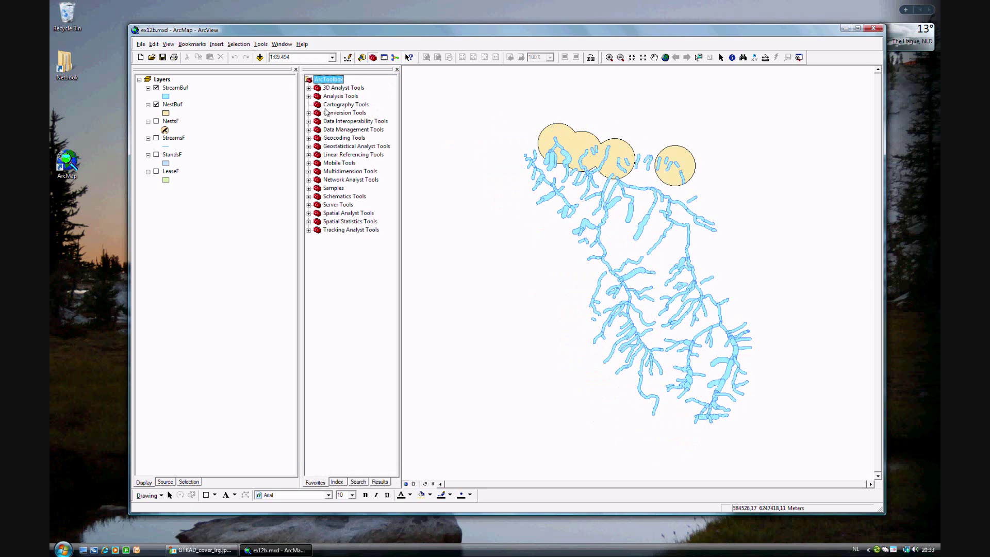
left_click(308, 96)
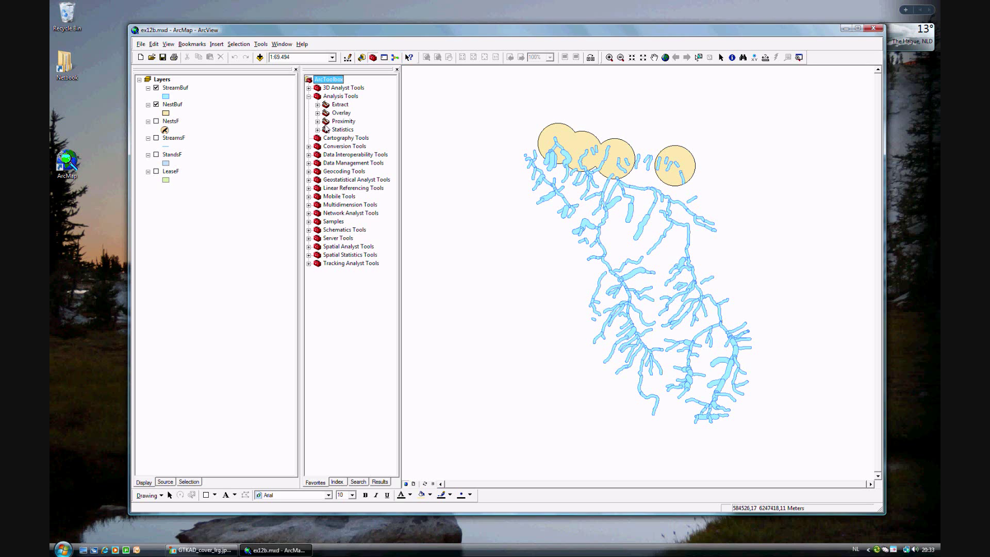
left_click(318, 112)
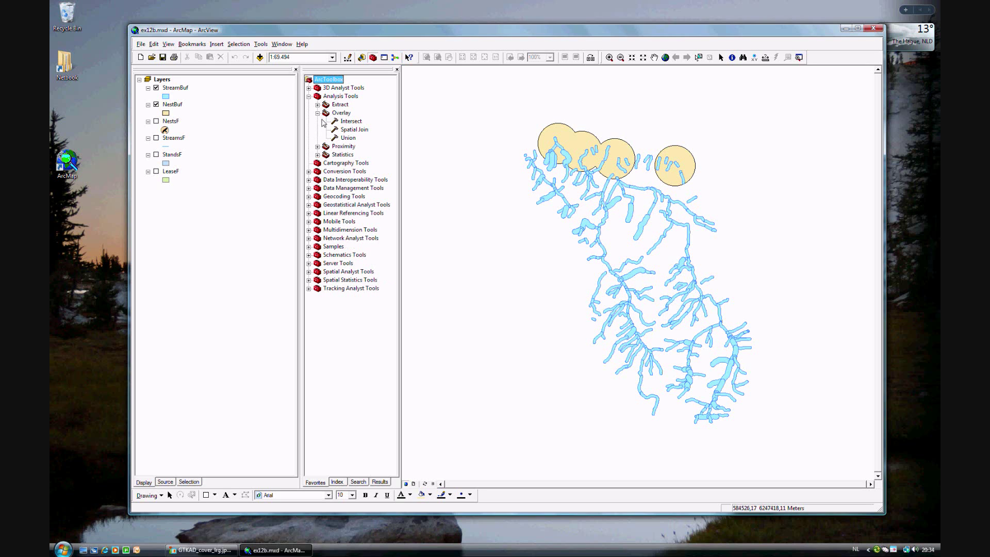
double_click(347, 138)
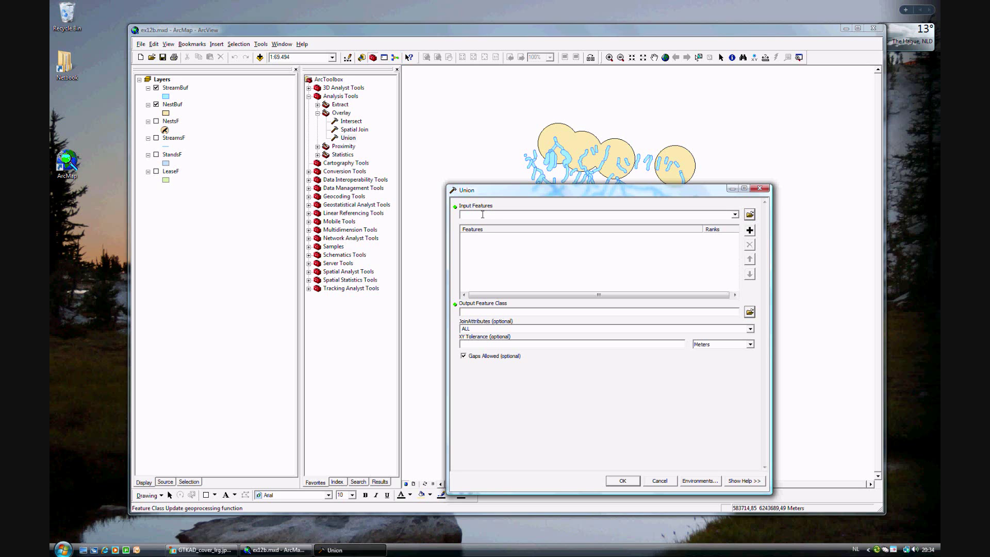
Set up Union with NestBuf and StreamBuf inputs, output NoCutArea2, and ONLY_FID join attributes.
left_click_drag(172, 104, 471, 214)
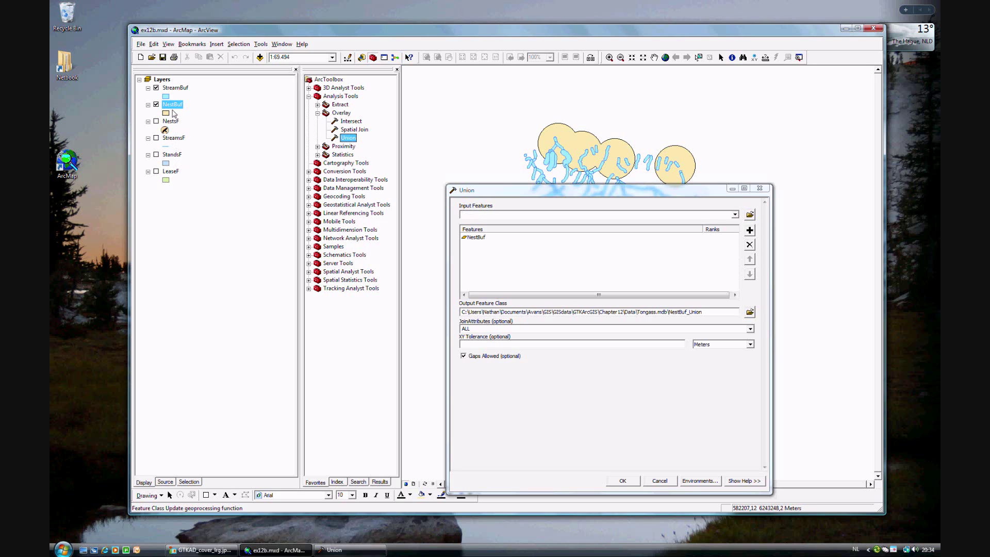
left_click_drag(175, 88, 475, 214)
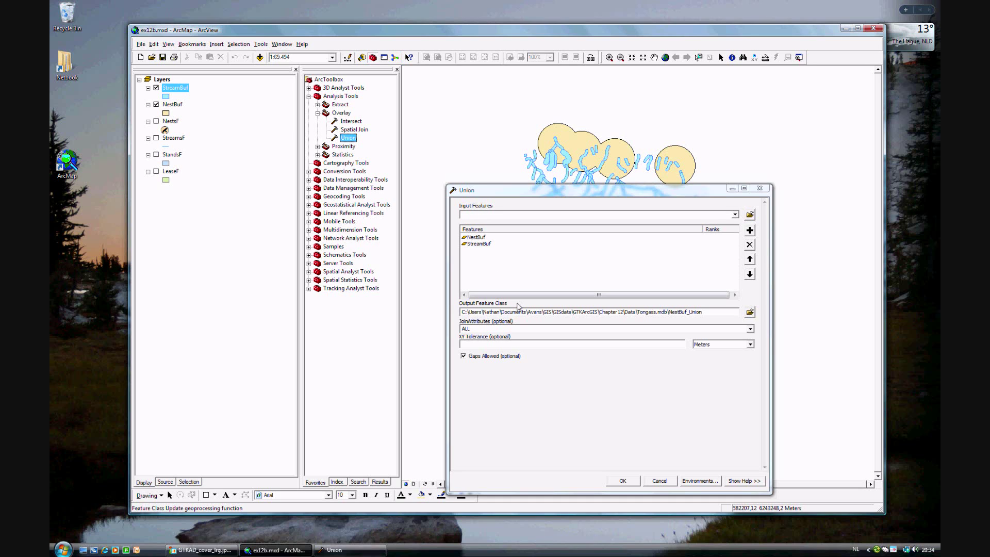
double_click(694, 311)
left_click_drag(702, 312, 672, 312)
type("oCutAre")
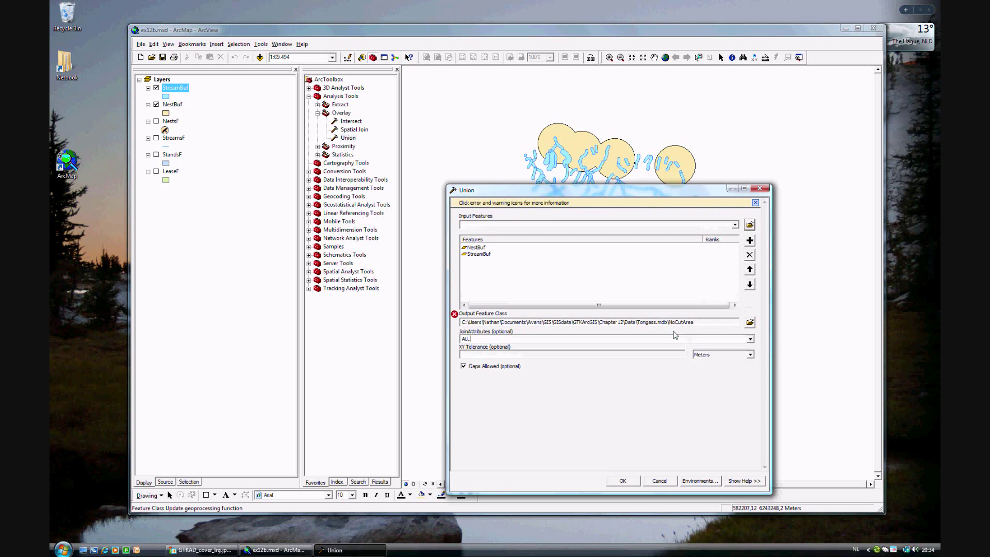
type("a2")
key("Tab")
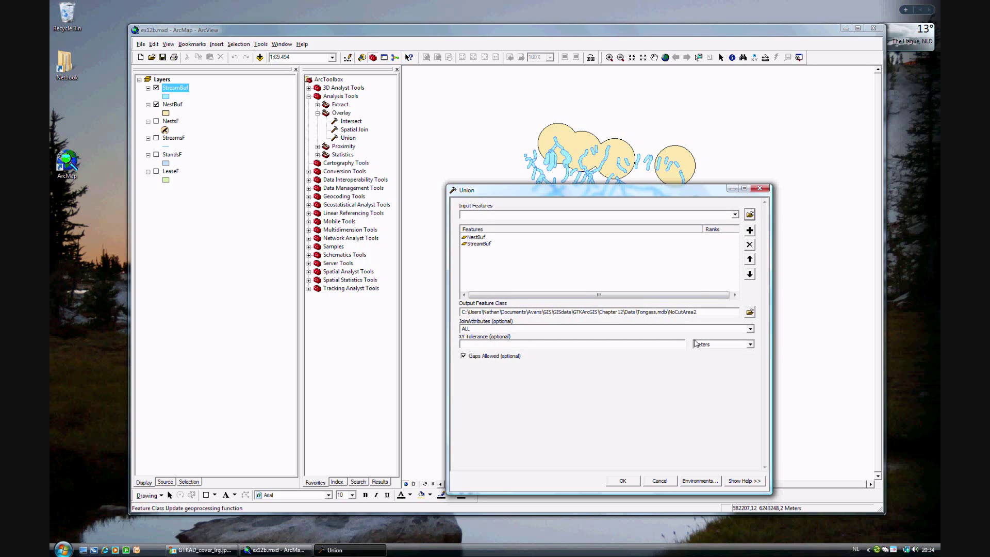
left_click(750, 329)
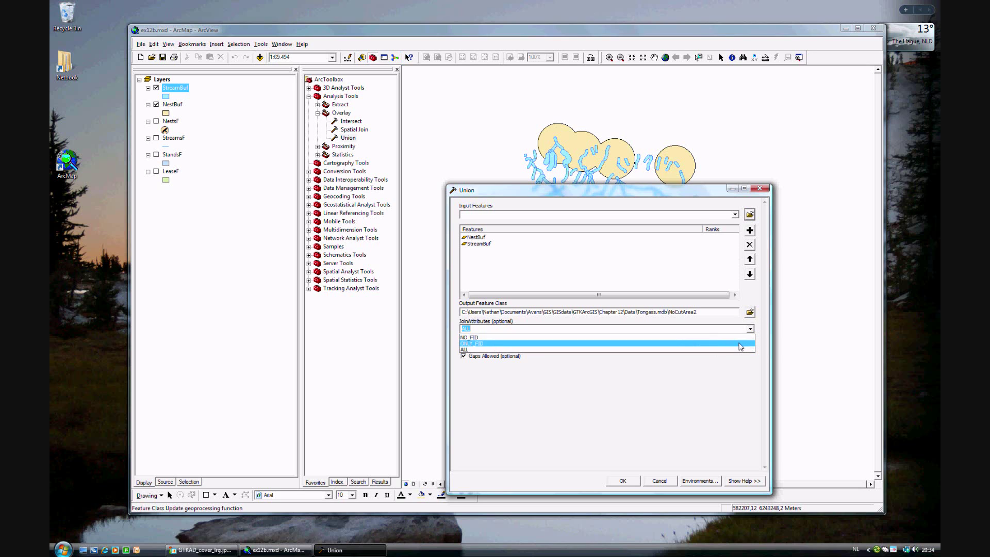
left_click(741, 344)
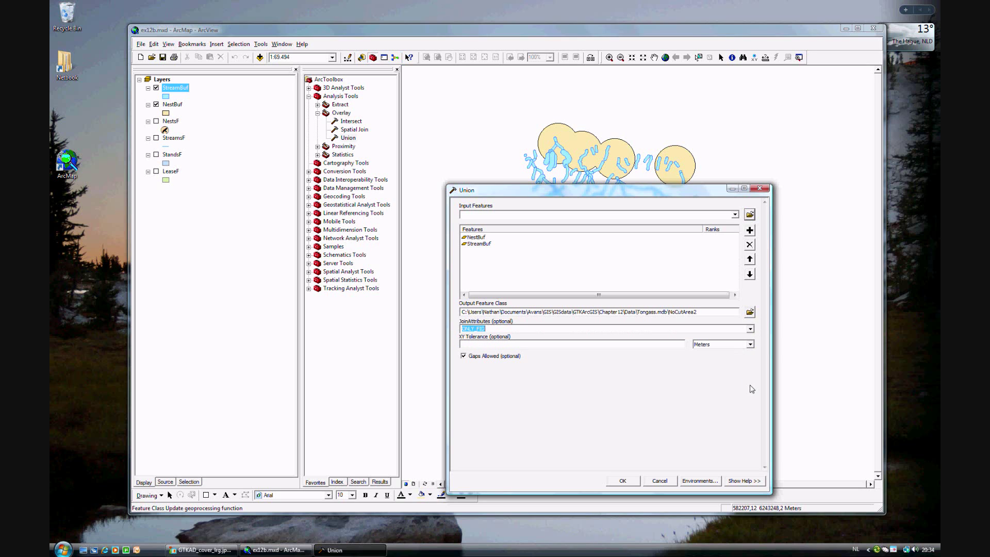
Run the union and open the resulting NoCutArea2 layer's attribute table.
left_click(629, 484)
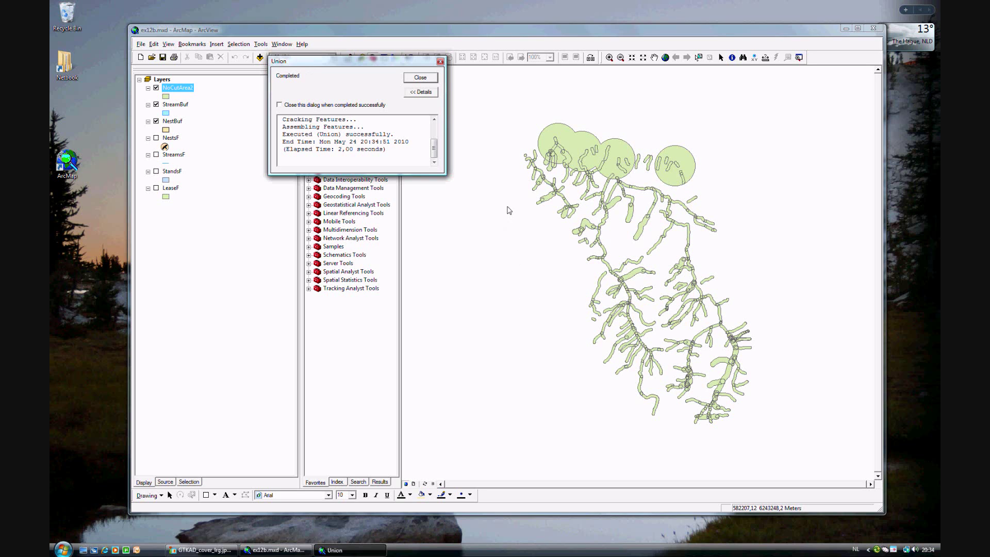
left_click(435, 78)
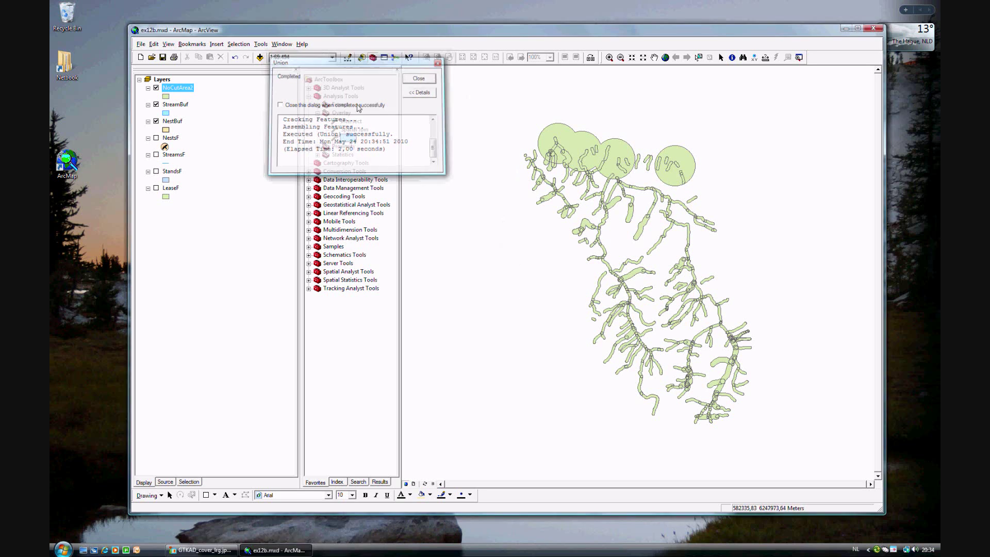
right_click(178, 89)
left_click(205, 114)
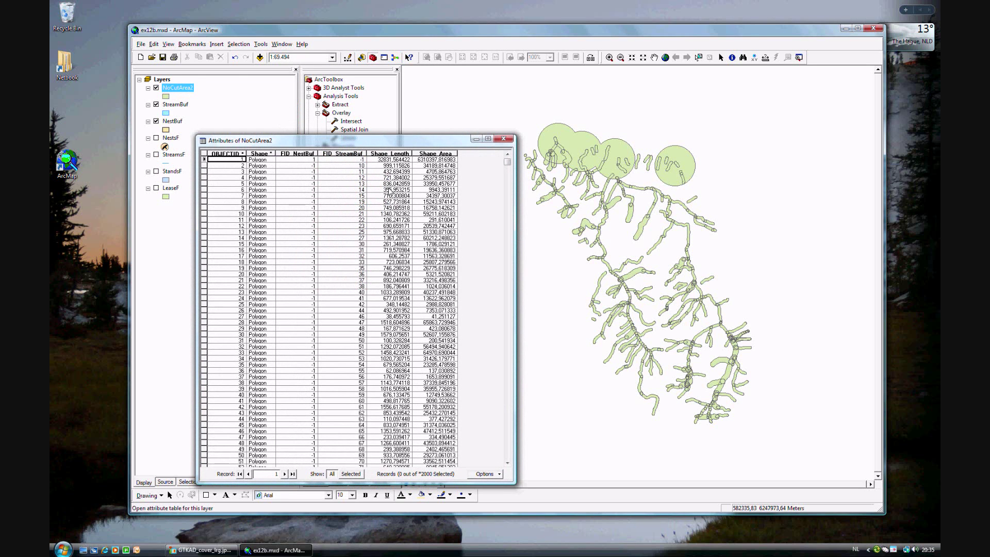
Inspect FID_NestBuf and FID_StreamBuf values across NoCutArea2's 2899 records, then close the table.
left_click_drag(380, 143, 387, 132)
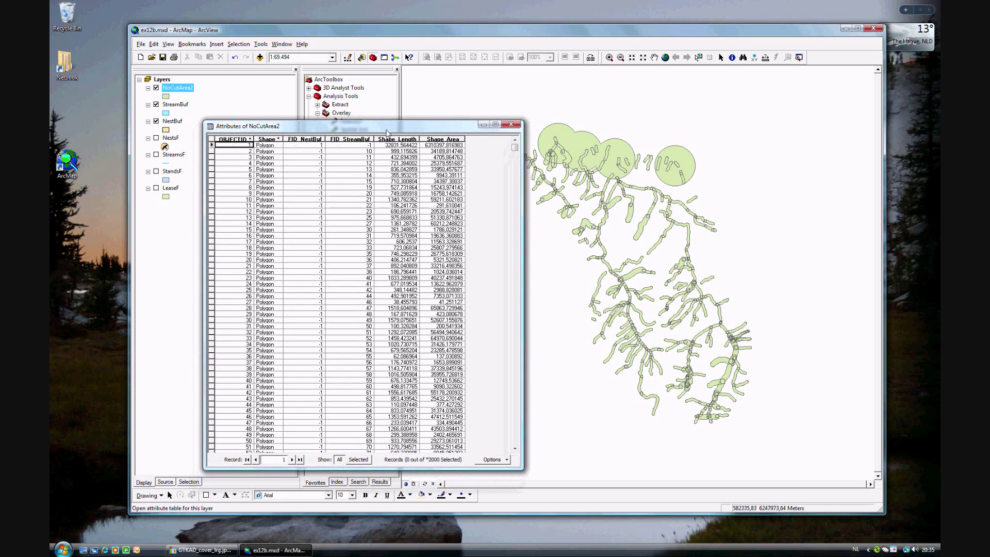
left_click(321, 147)
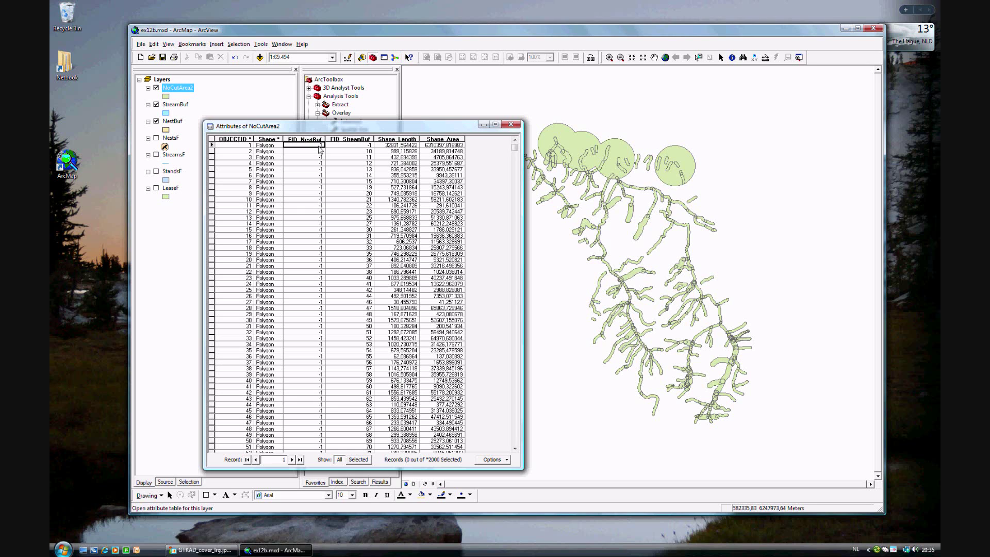
left_click(314, 242)
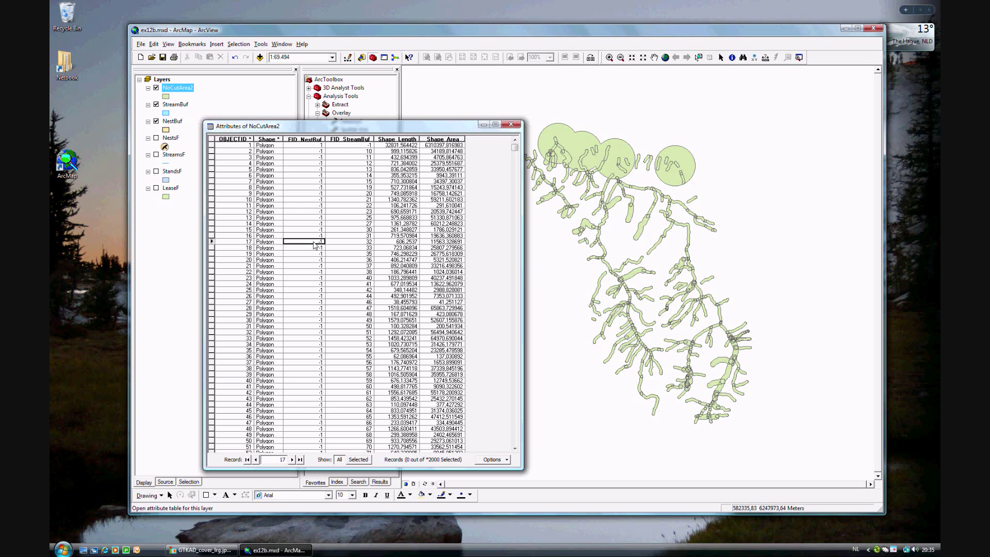
left_click(360, 151)
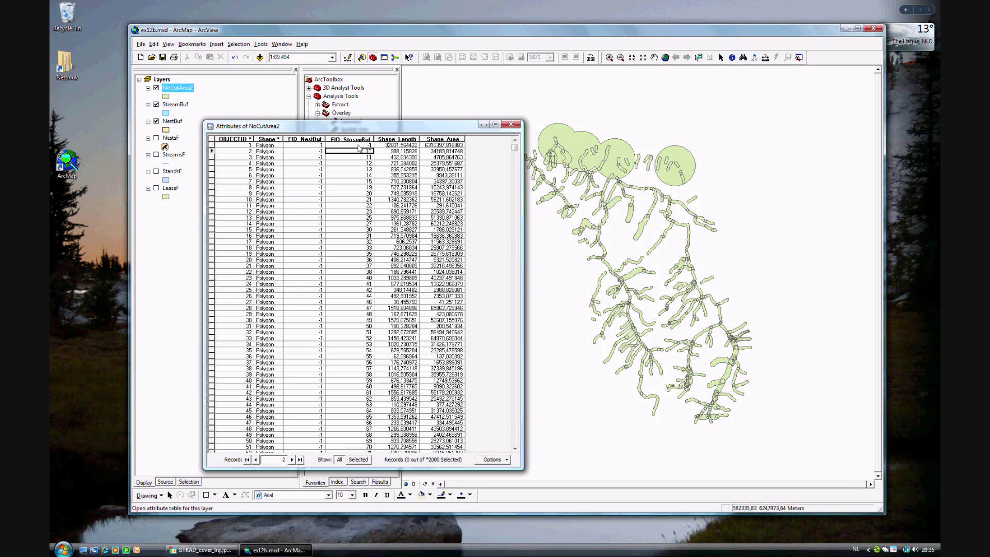
left_click(358, 146)
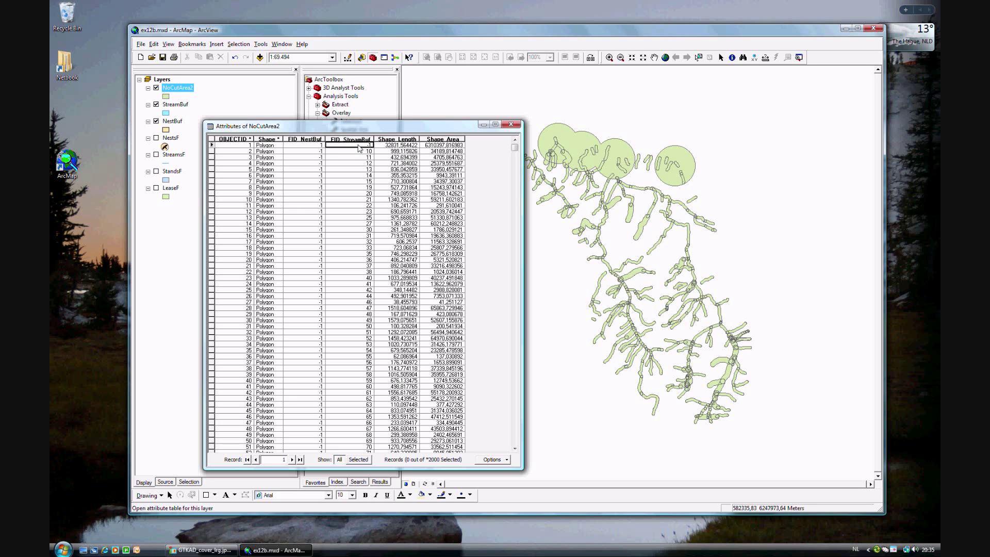
left_click(361, 194)
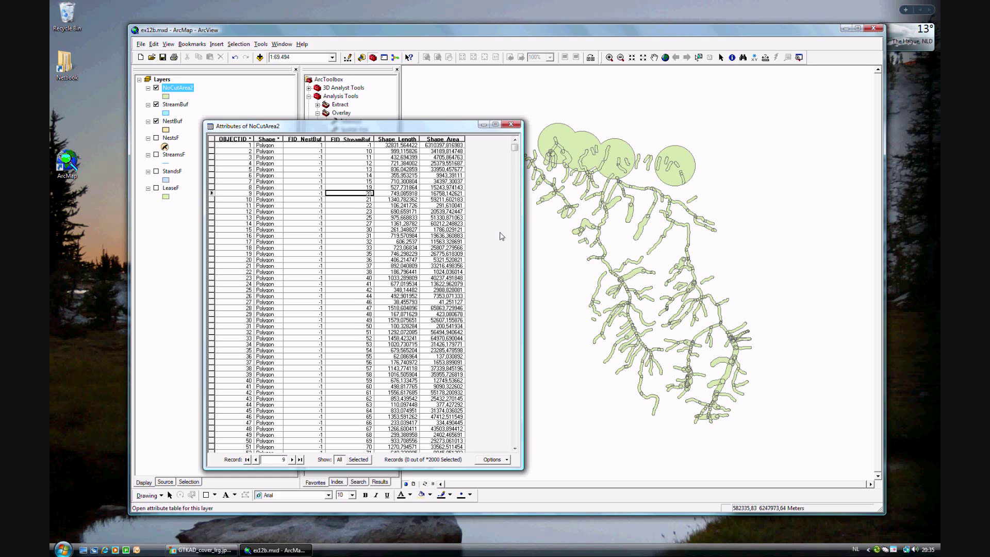
mouse_move(516, 151)
left_mouse_down()
mouse_move(516, 450)
mouse_move(517, 142)
left_mouse_up()
left_click(510, 125)
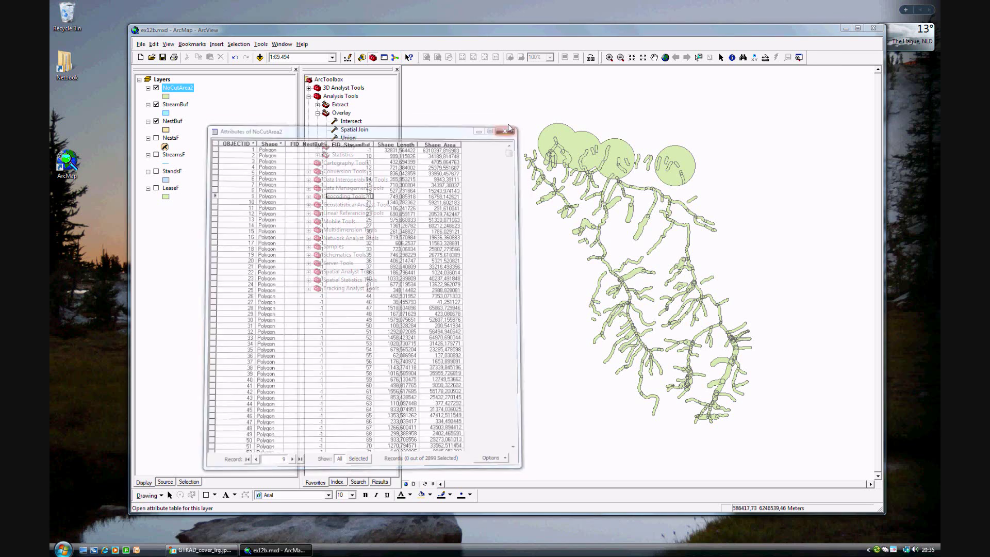
Turn on the StandsF layer and reopen the Union overlay tool.
left_click(156, 172)
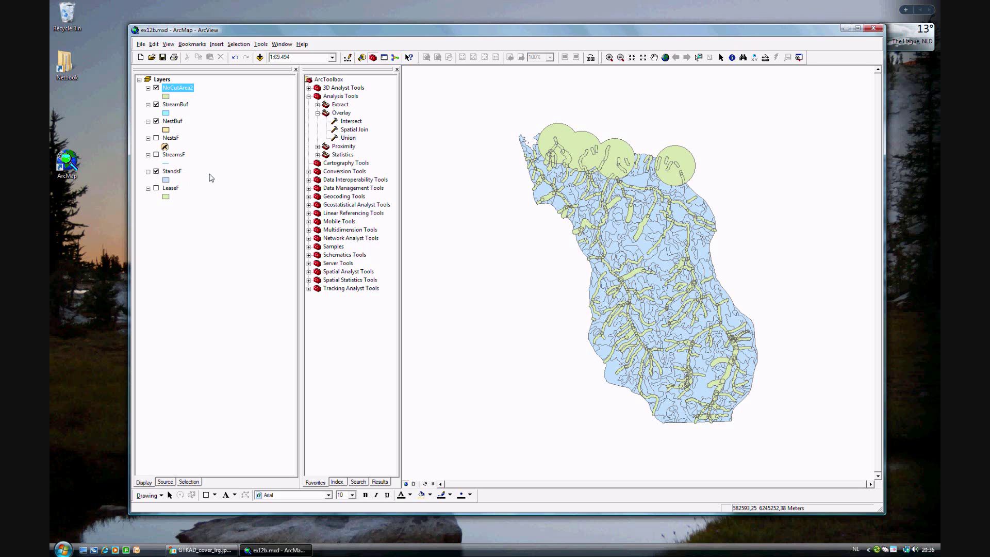
double_click(348, 139)
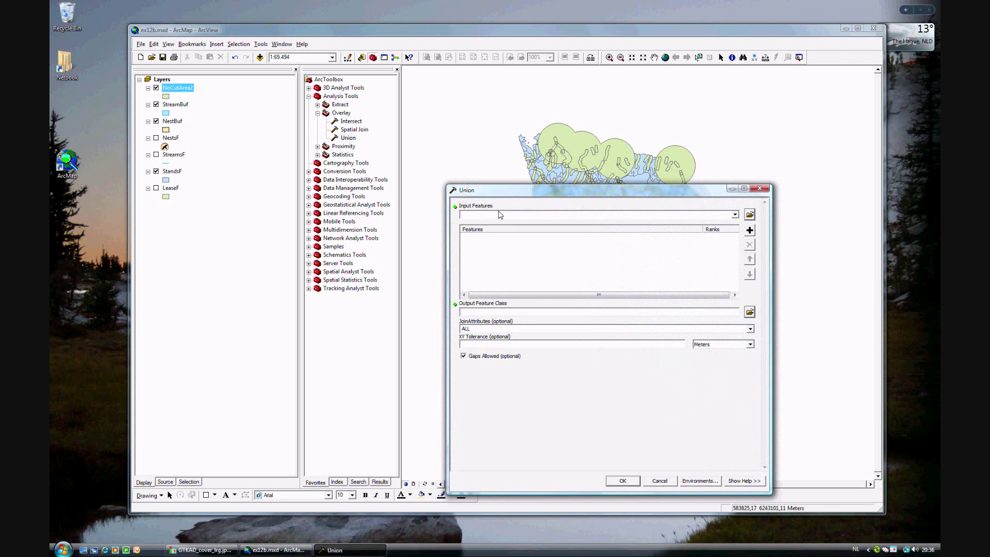
Union StandsF and NoCutArea2 into an output feature class named FinalAnalysis.
left_click(173, 171)
left_click_drag(177, 171, 491, 216)
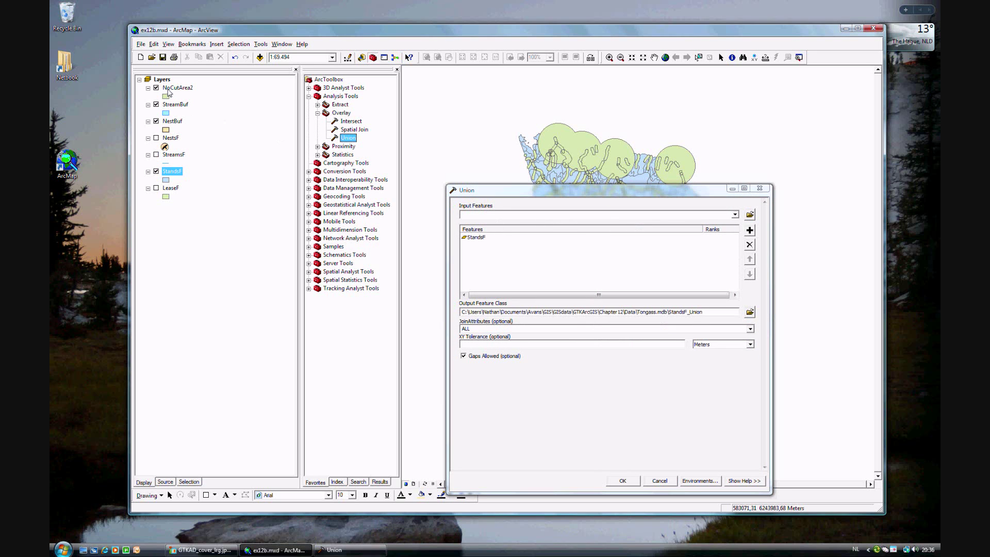
left_click_drag(173, 89, 472, 215)
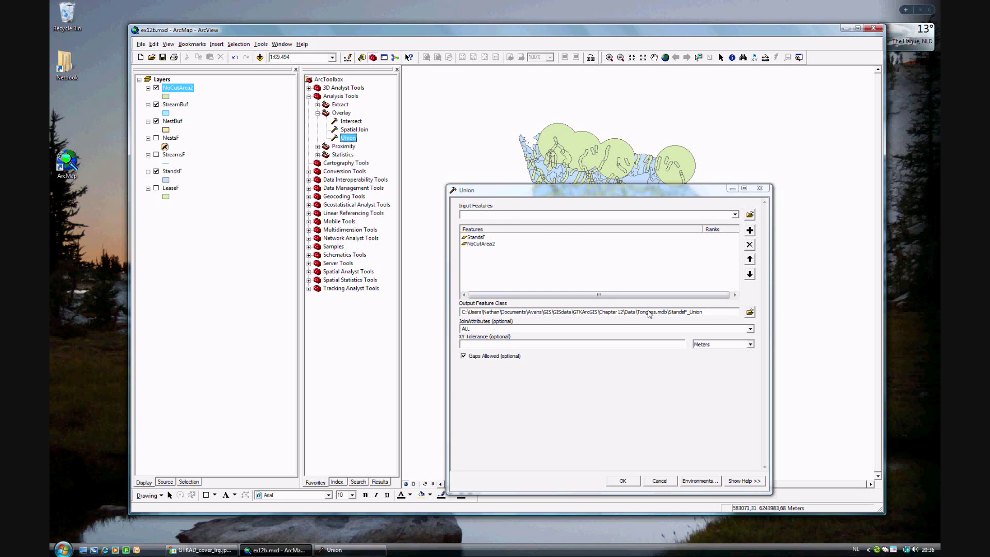
left_click_drag(704, 312, 671, 312)
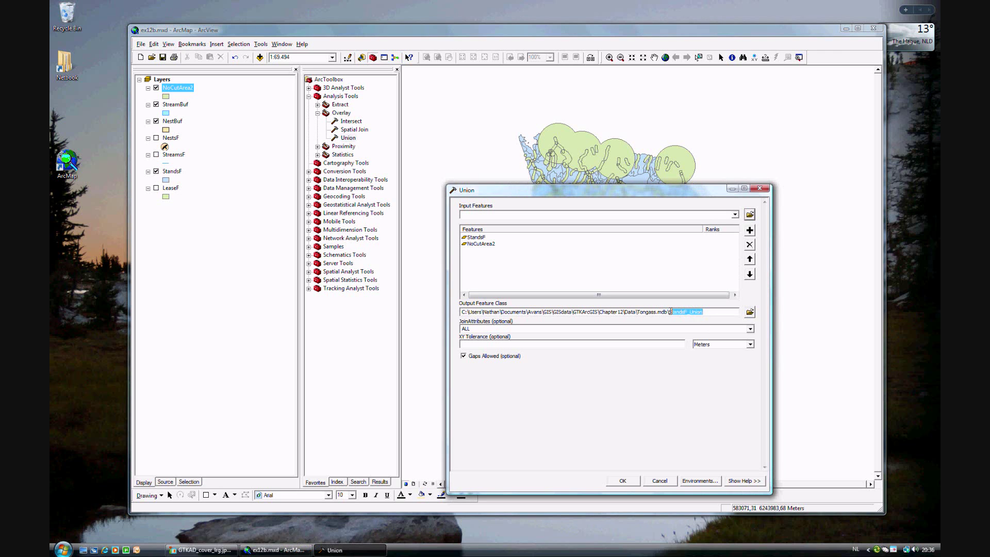
type("FinalAnalysis")
left_click(622, 481)
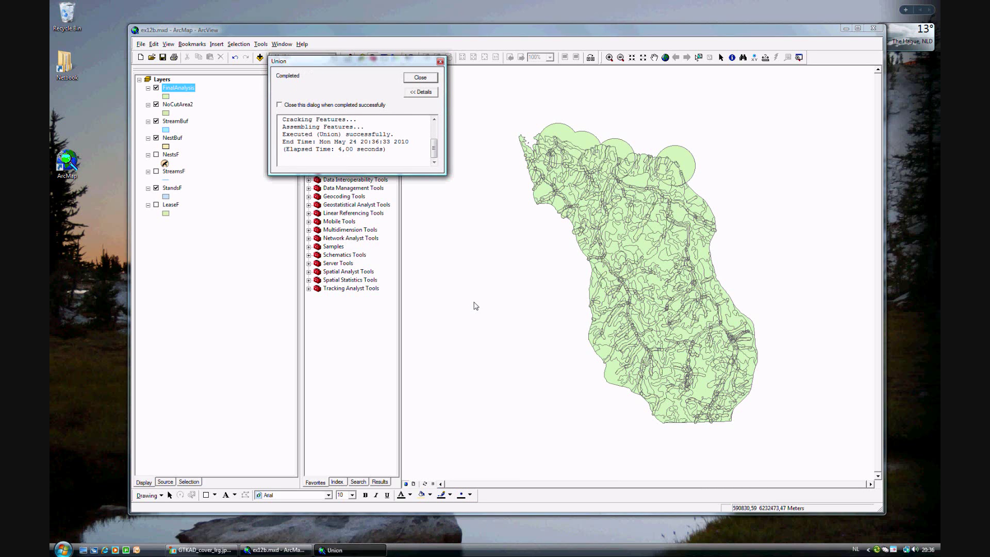
Dismiss the Union report, open the FinalAnalysis attribute table, and widen it to show all fields.
left_click(420, 78)
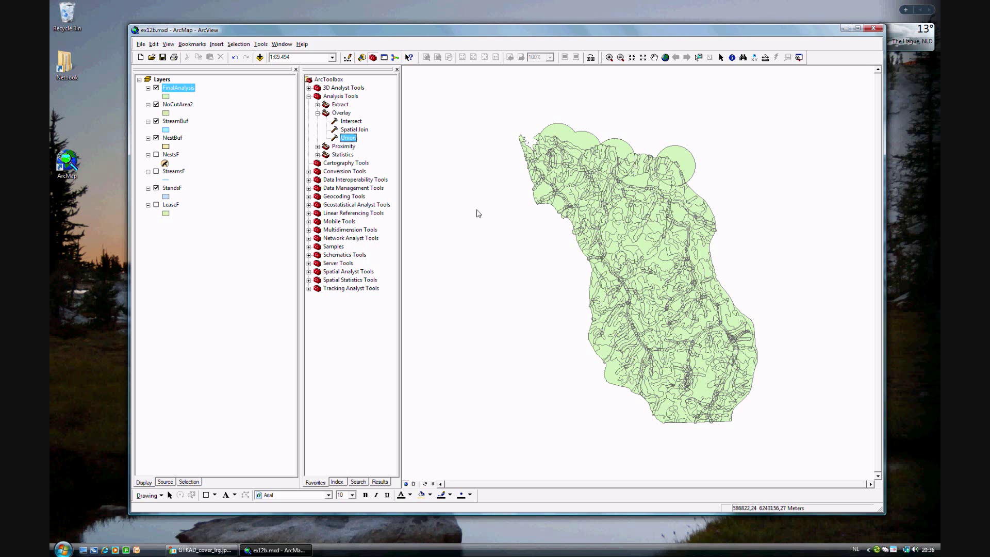
right_click(175, 92)
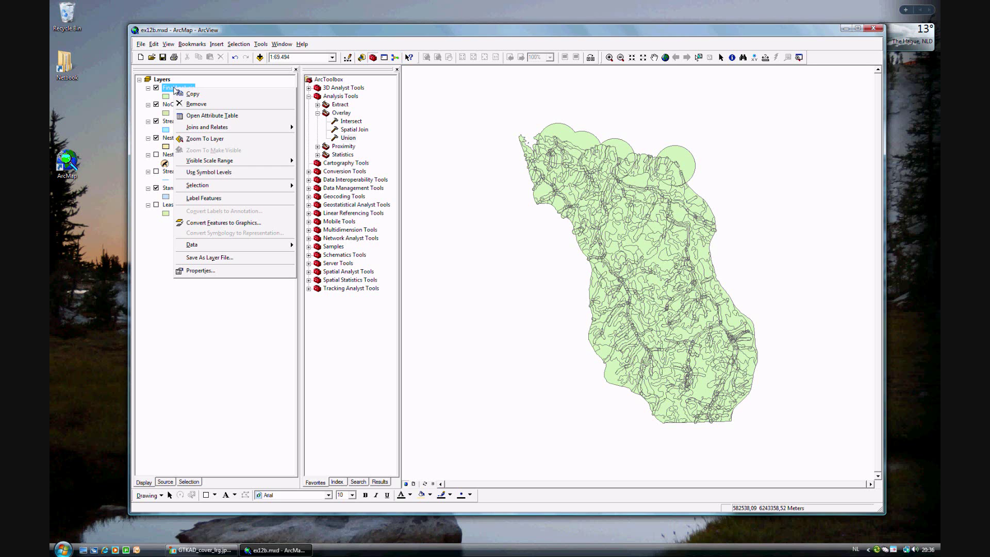
left_click(214, 118)
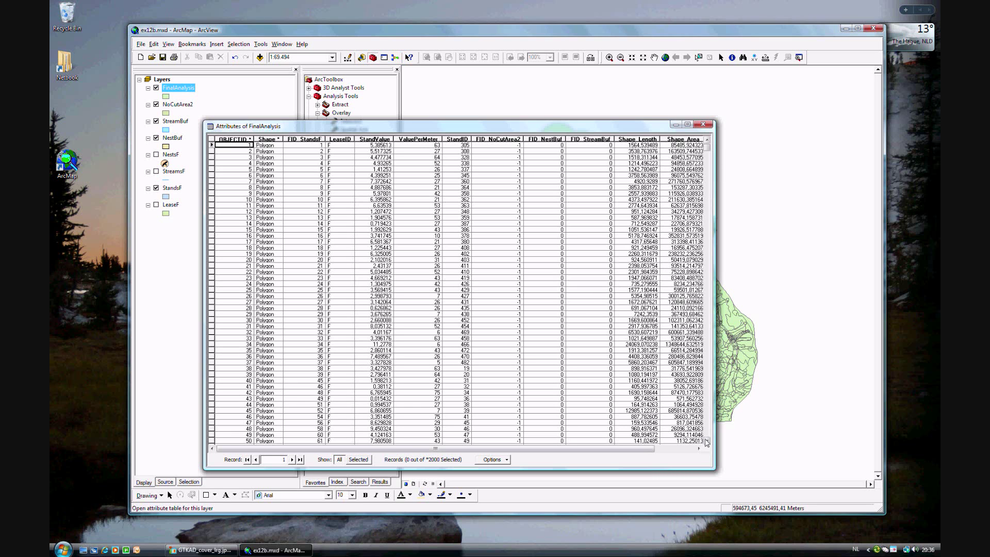
left_click_drag(709, 468, 776, 475)
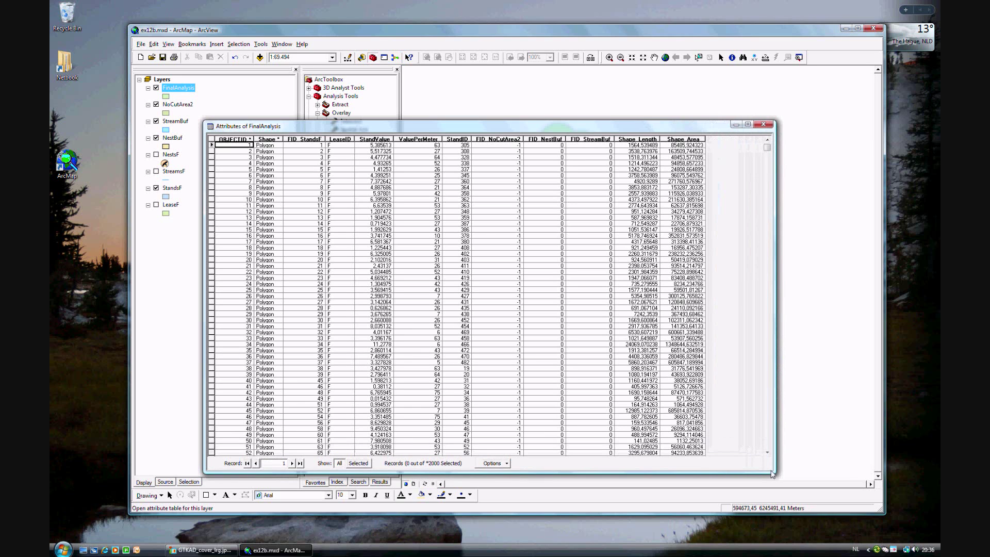
Close the attribute table and zoom the map to the Closeup bookmark.
left_click(769, 123)
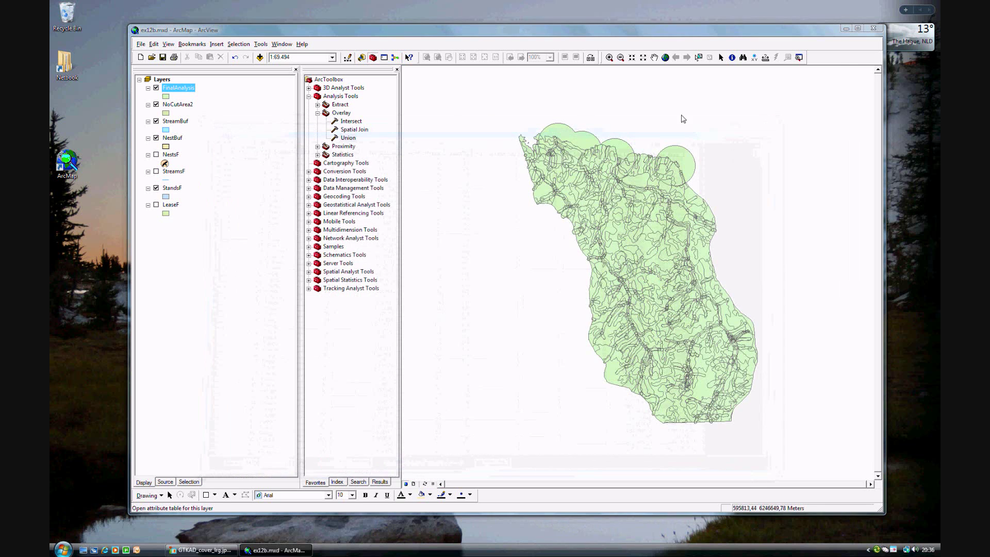
left_click(192, 45)
left_click(200, 78)
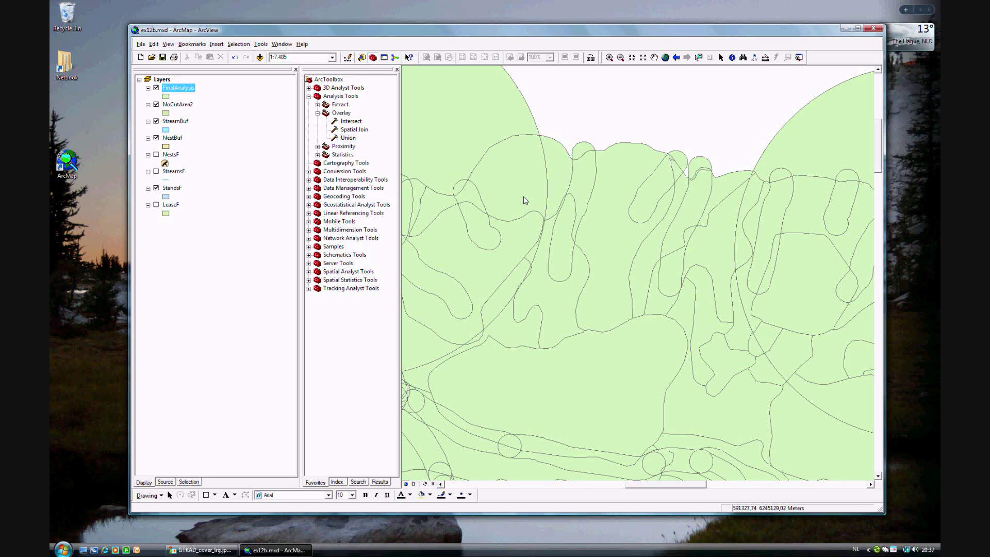
Switch FinalAnalysis symbology to Categories and label its polygons with FID_NoCutArea2.
double_click(175, 90)
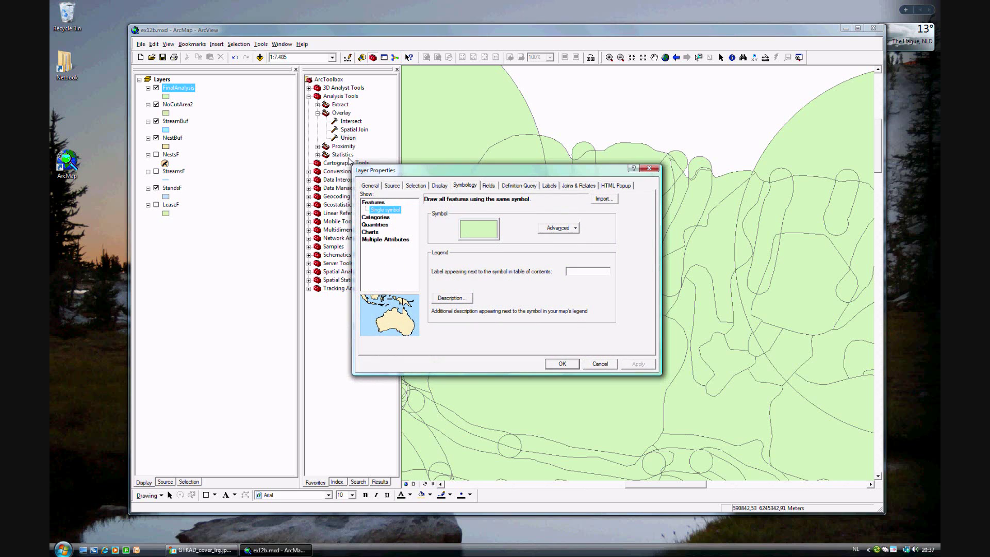
left_click(383, 218)
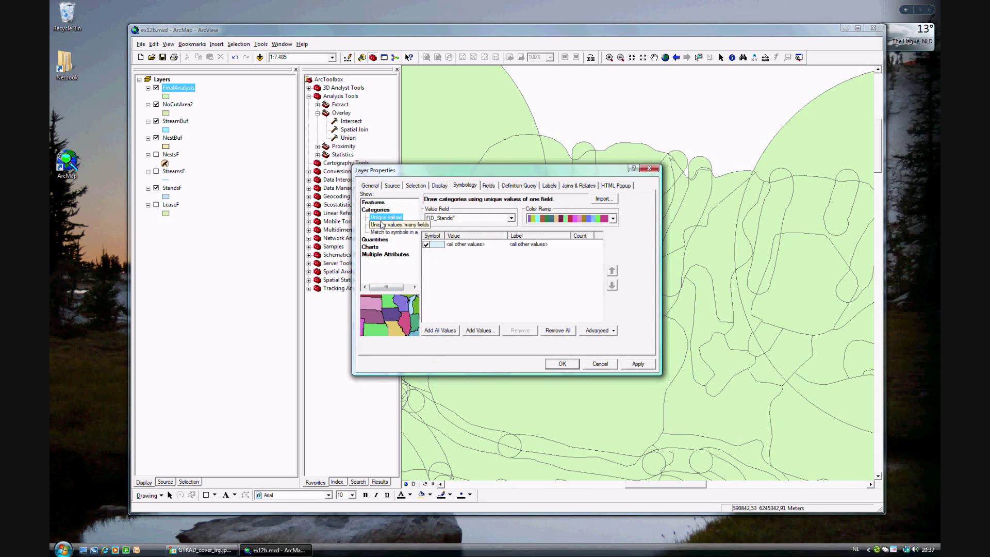
left_click(550, 186)
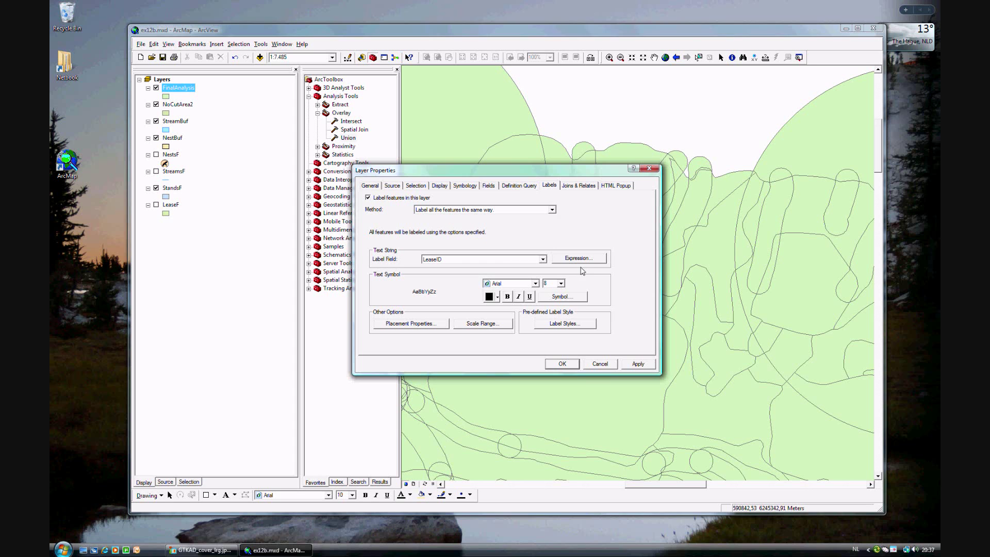
left_click(543, 259)
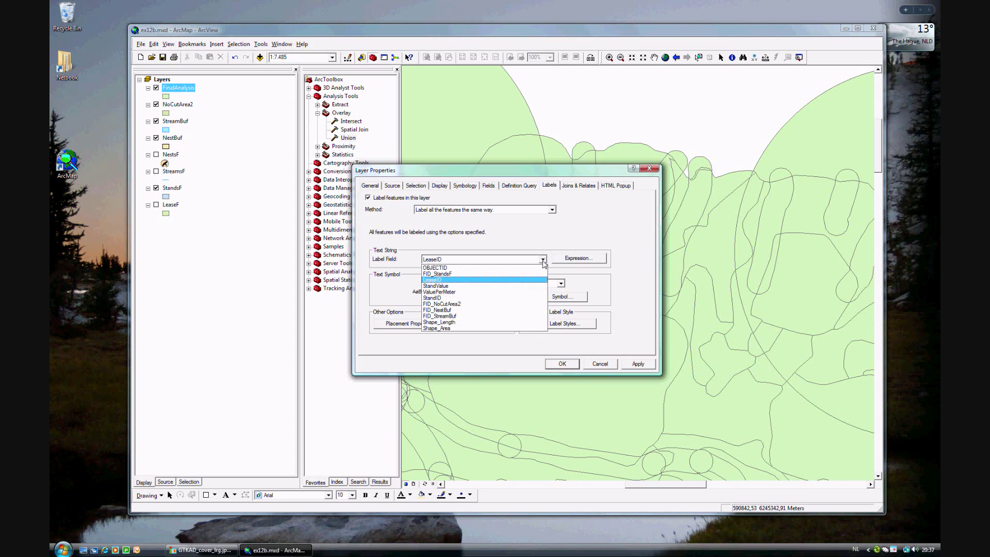
left_click(518, 304)
left_click(564, 365)
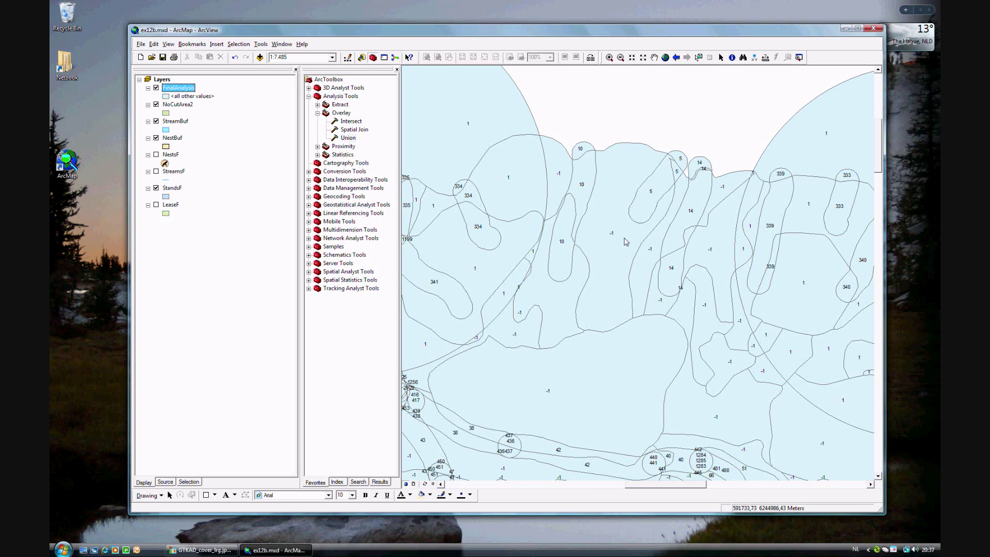
Zoom out to the whole study area and reopen FinalAnalysis properties, adjusting labels and reviewing symbology values.
left_click(665, 57)
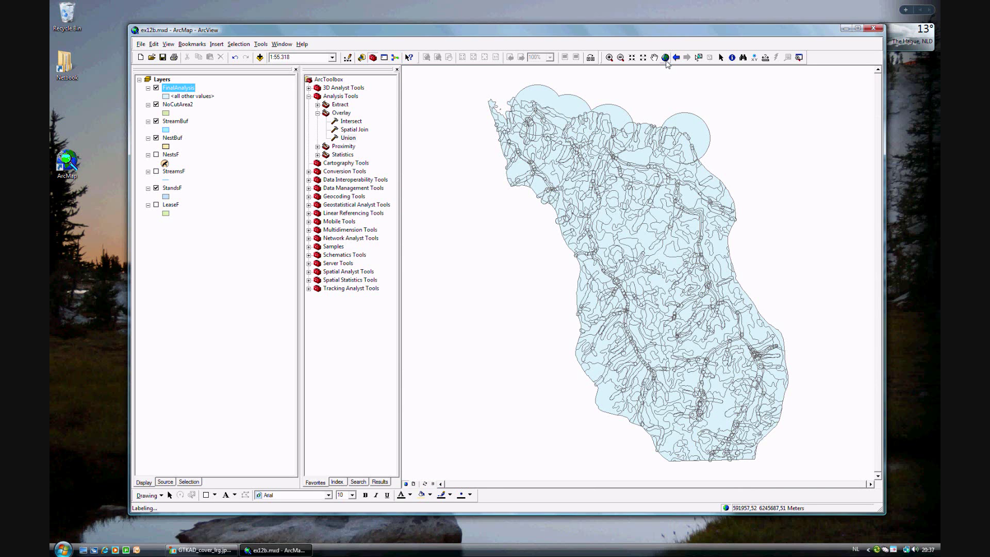
double_click(177, 88)
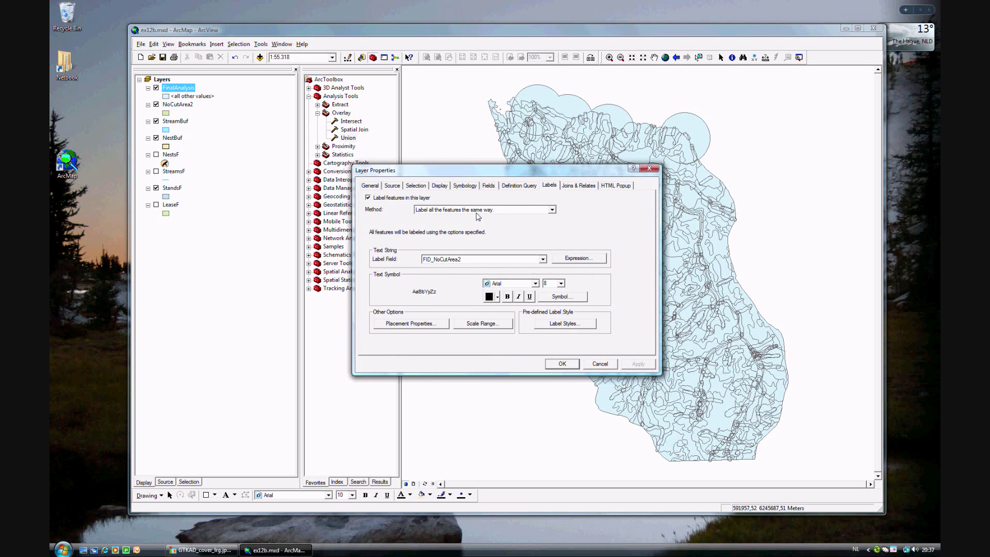
left_click(369, 198)
left_click(465, 186)
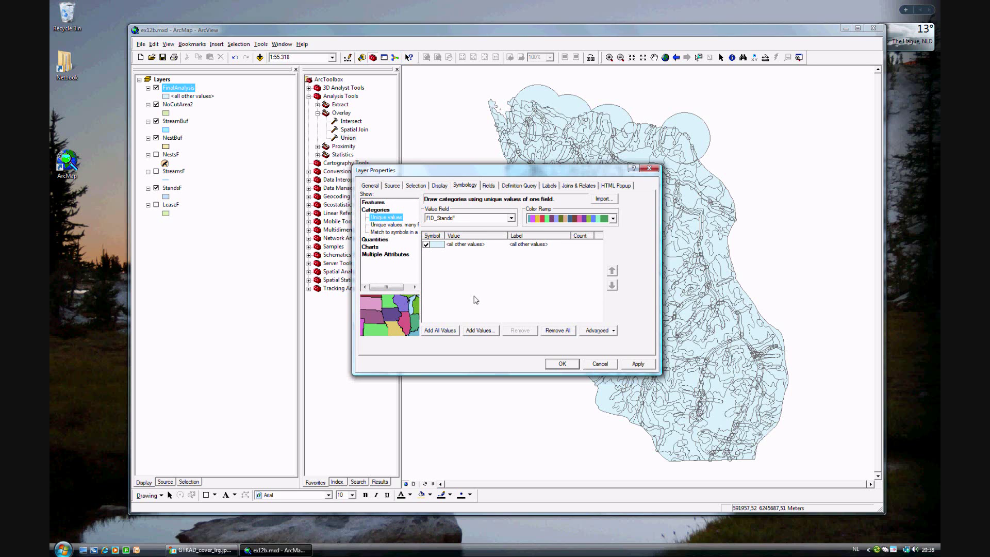
left_click(479, 331)
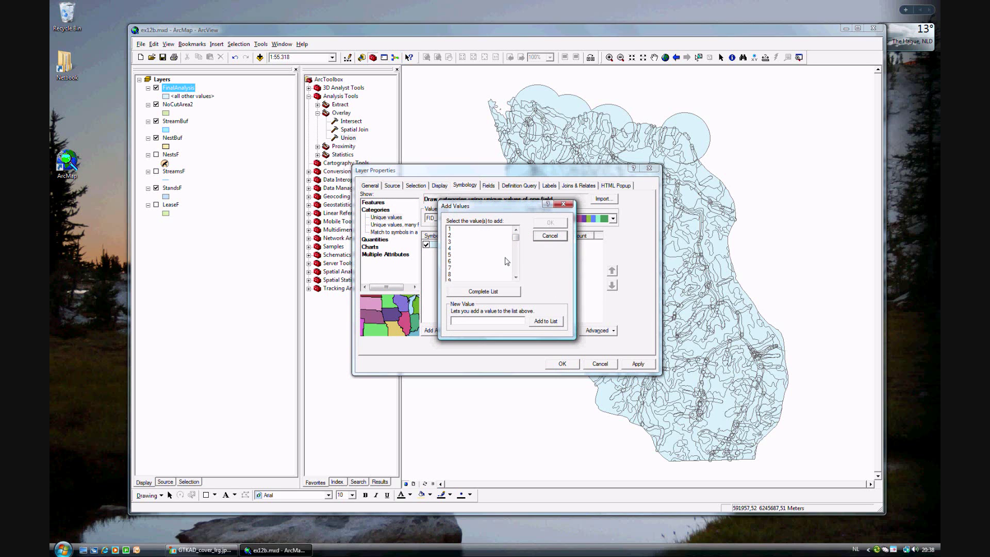
left_click(565, 206)
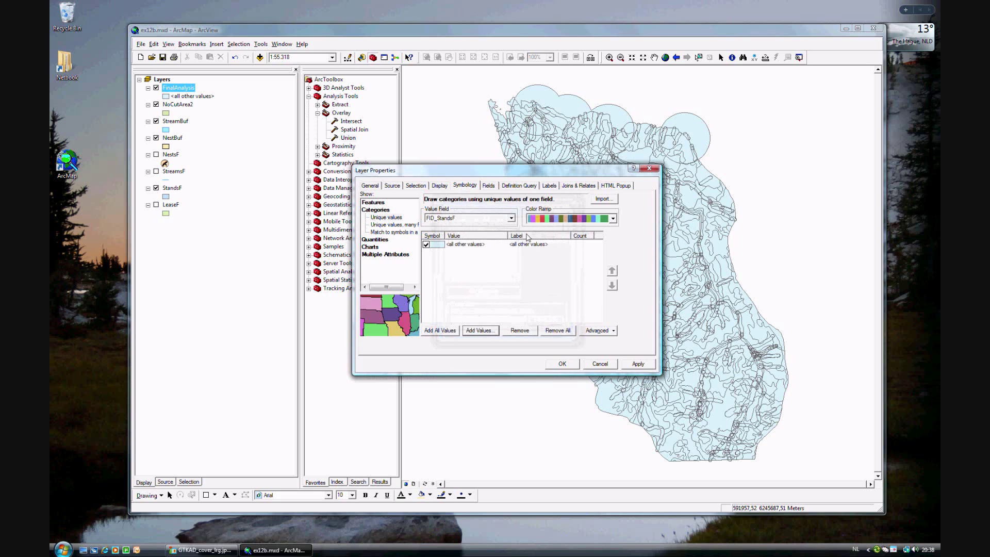
Set the unique-values Value Field to FID_NoCutArea2, closing Add Values without adding any.
left_click(511, 219)
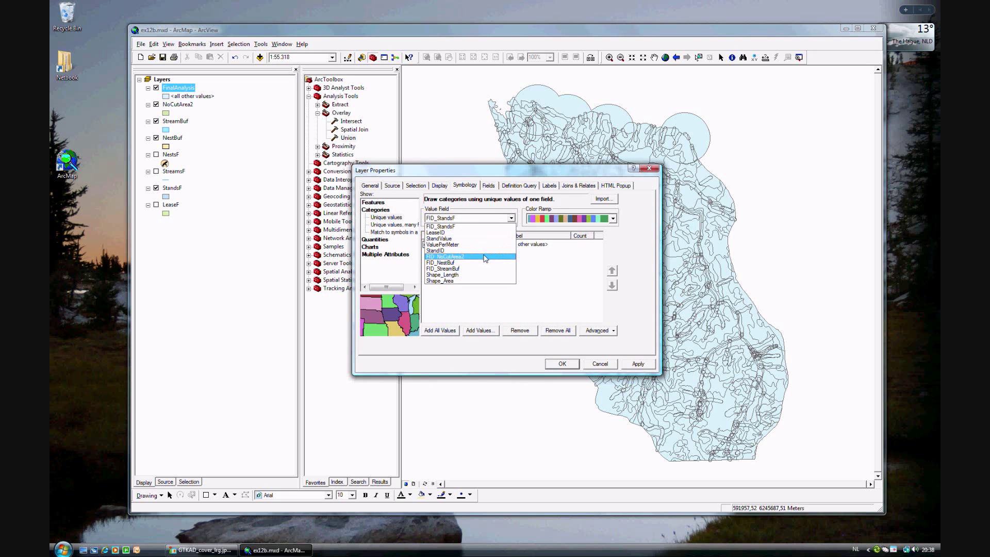
left_click(550, 305)
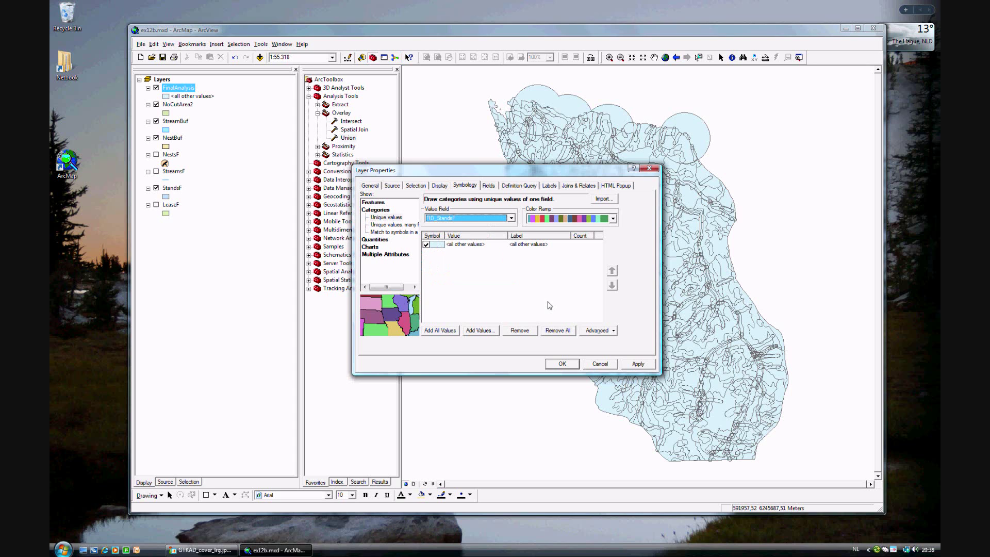
left_click(511, 218)
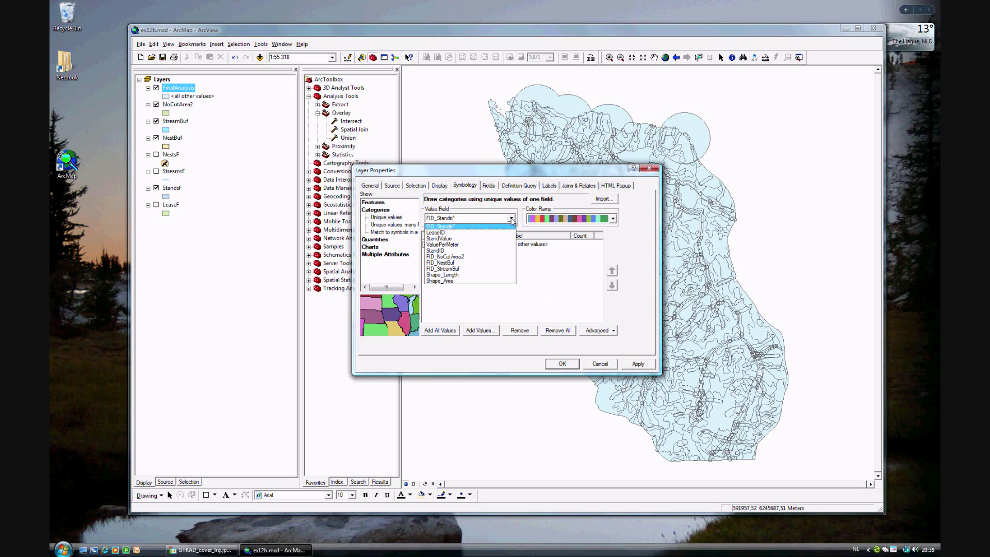
left_click(487, 256)
left_click(493, 331)
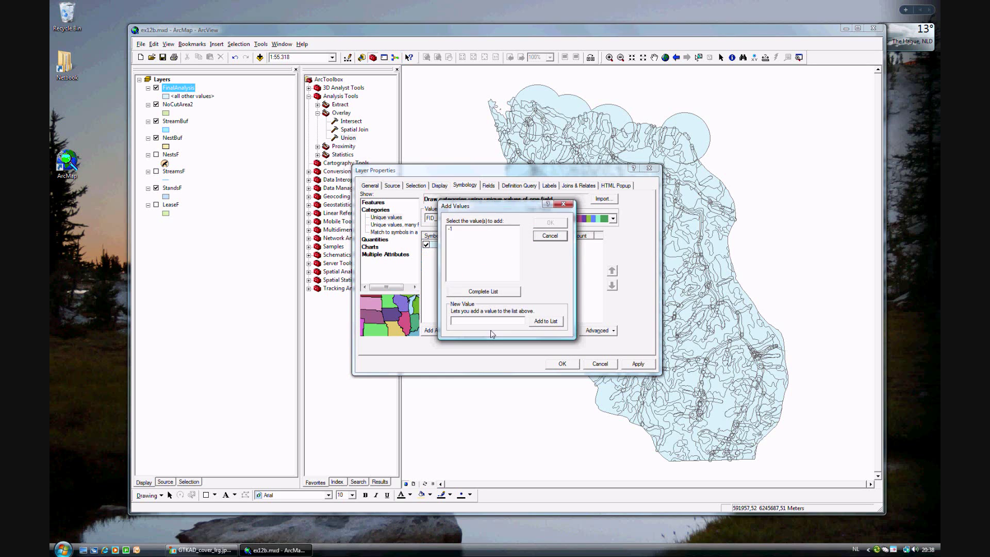
left_click(451, 229)
left_click(564, 206)
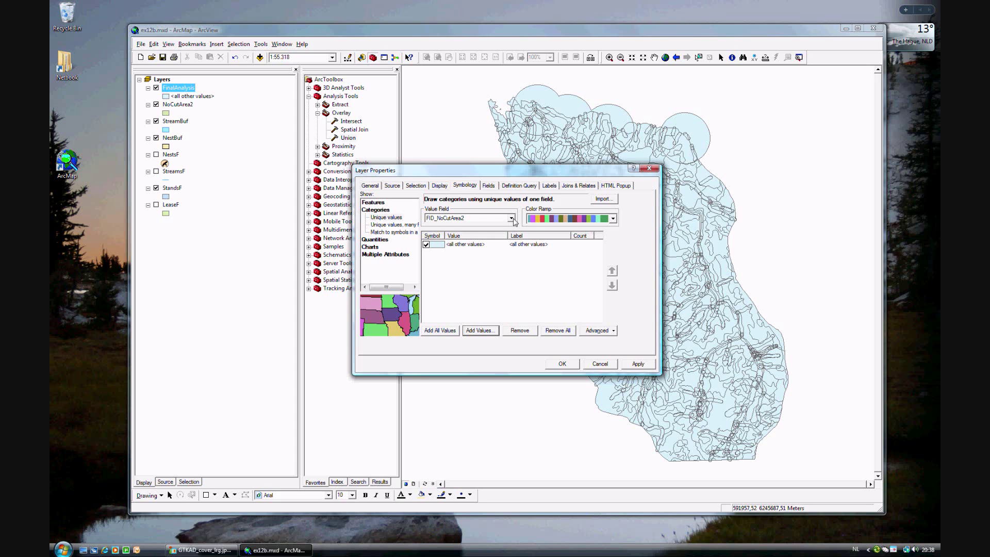
Add the -1 value of FID_NoCutArea2 as a new category labelled Harvestable.
left_click(511, 218)
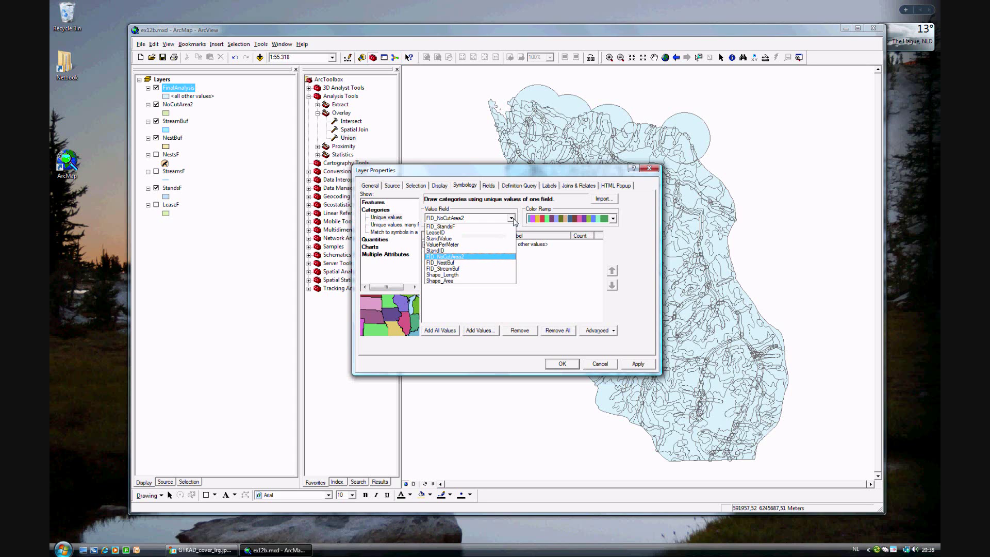
left_click(482, 261)
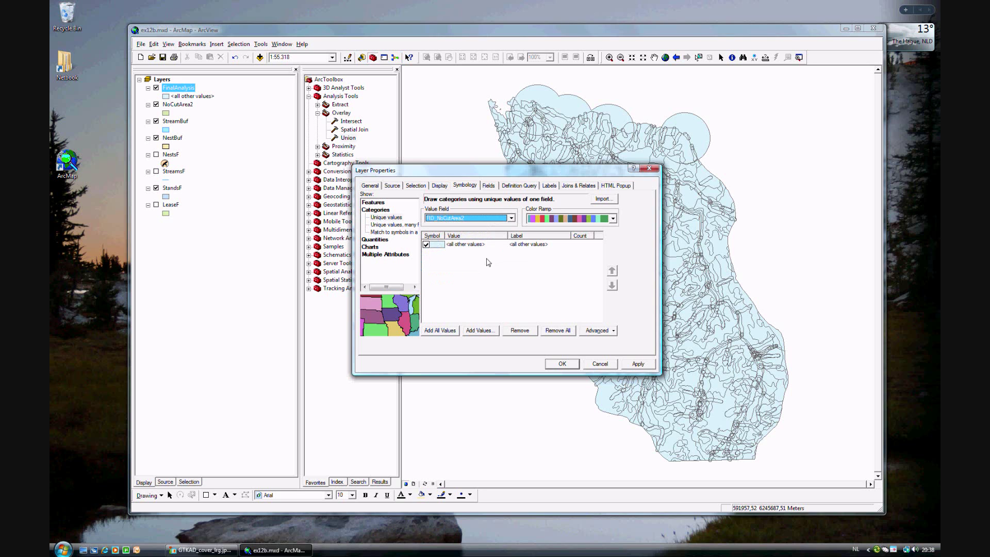
left_click(483, 332)
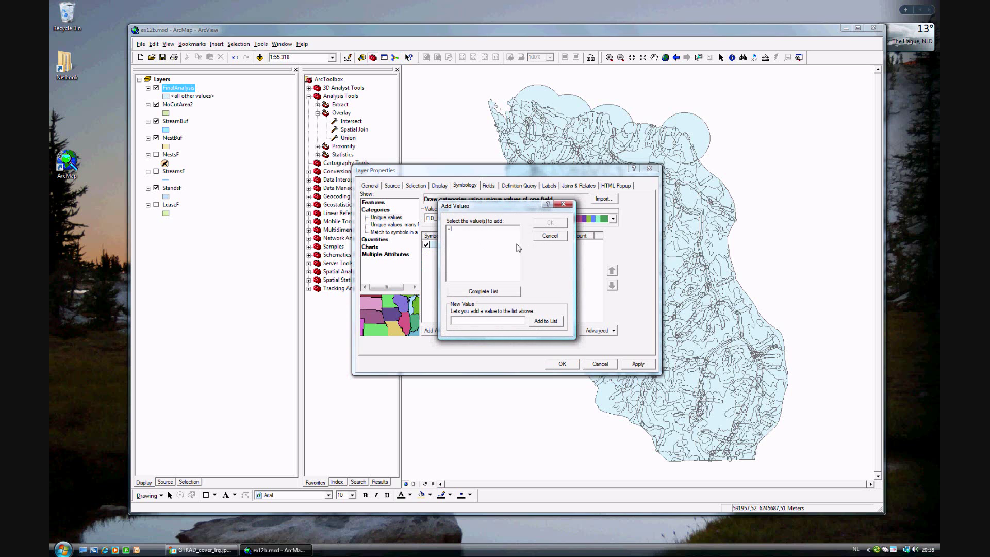
left_click(450, 229)
left_click(549, 225)
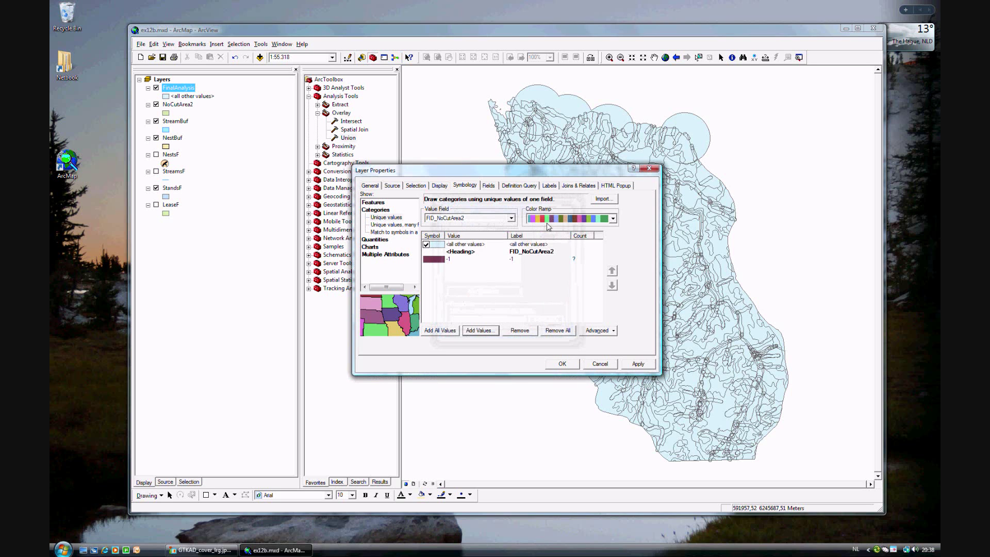
left_click(519, 260)
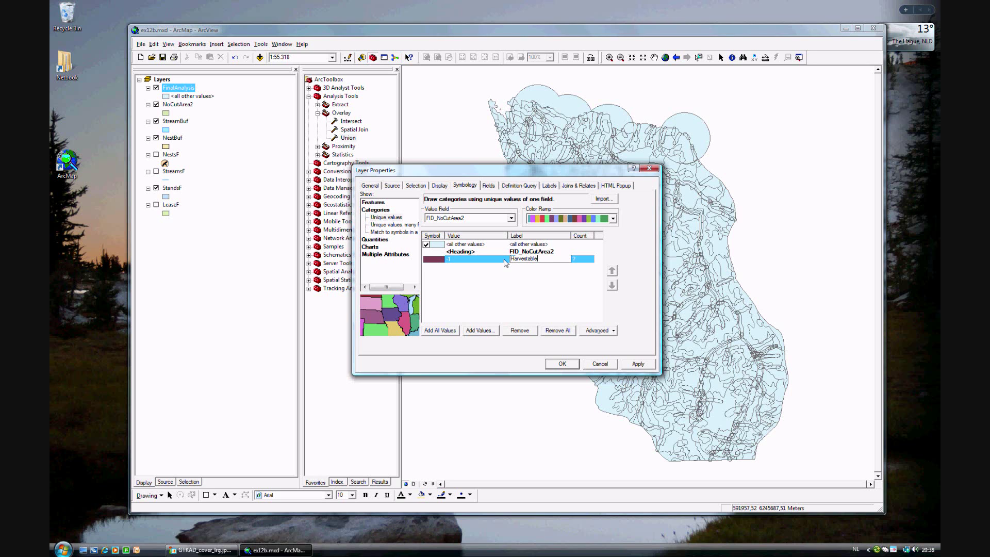
left_click(543, 288)
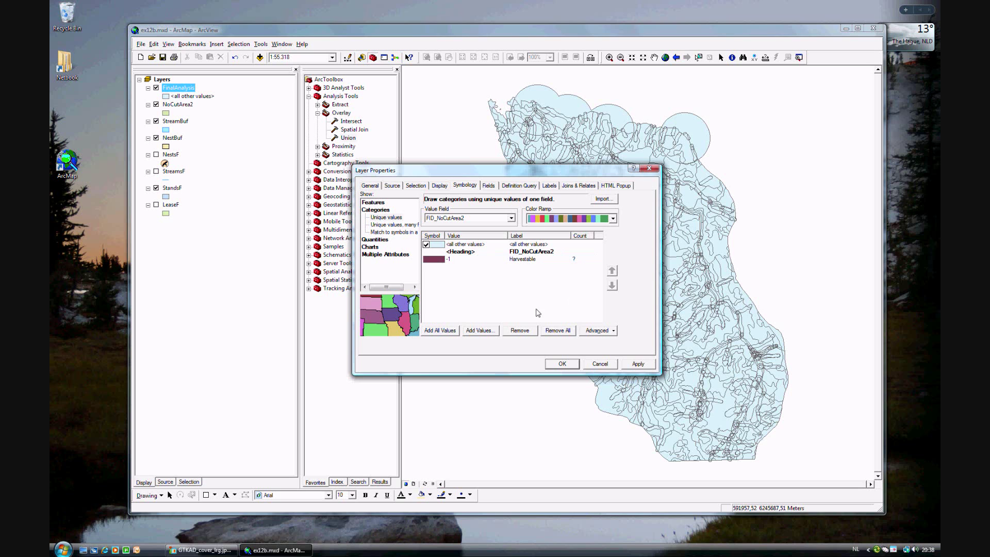
Apply the Harvestable symbology and close Layer Properties to reveal the maroon map.
left_click(632, 365)
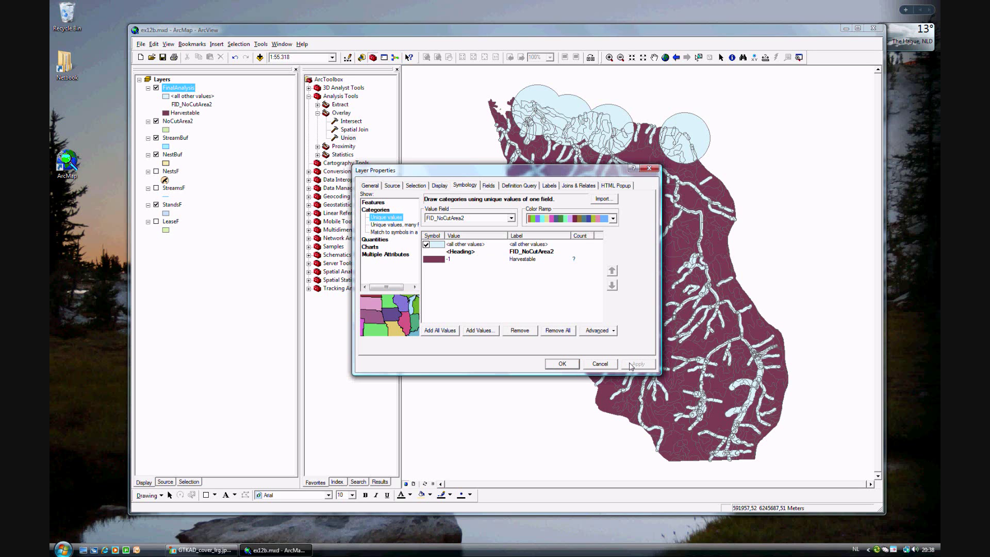
left_click_drag(580, 174, 529, 187)
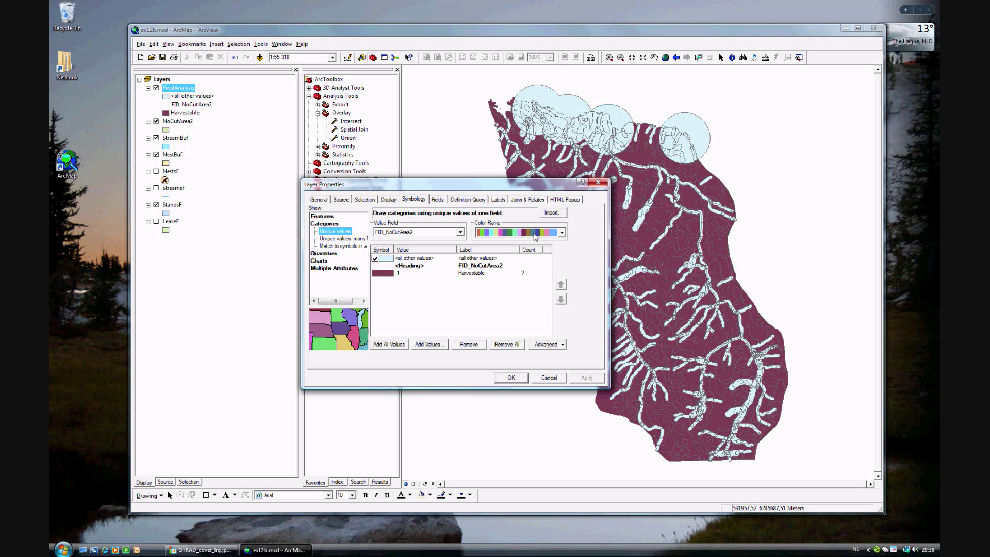
left_click(599, 184)
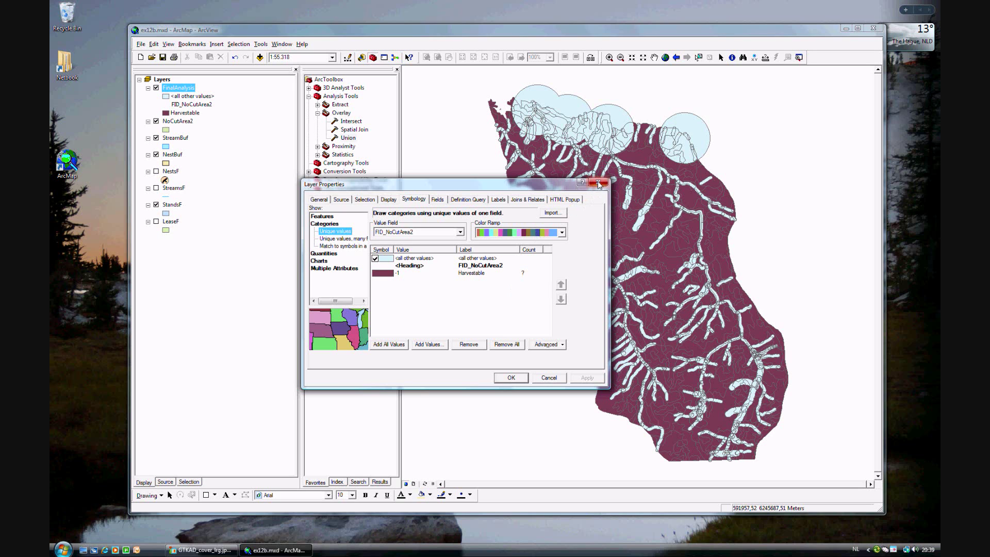
Remove the outline from the light blue all-other-values fill symbol.
left_click(165, 96)
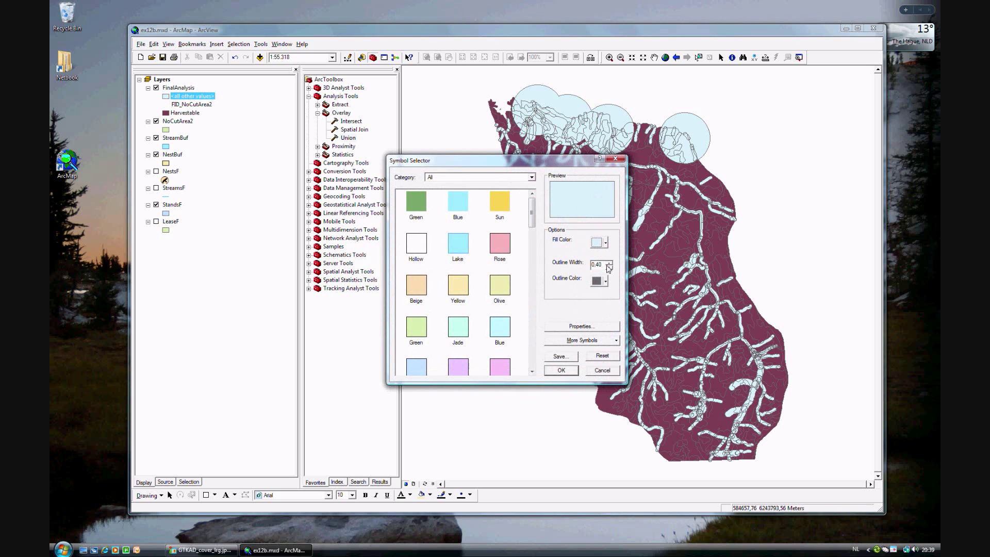
left_click(609, 267)
left_click(562, 372)
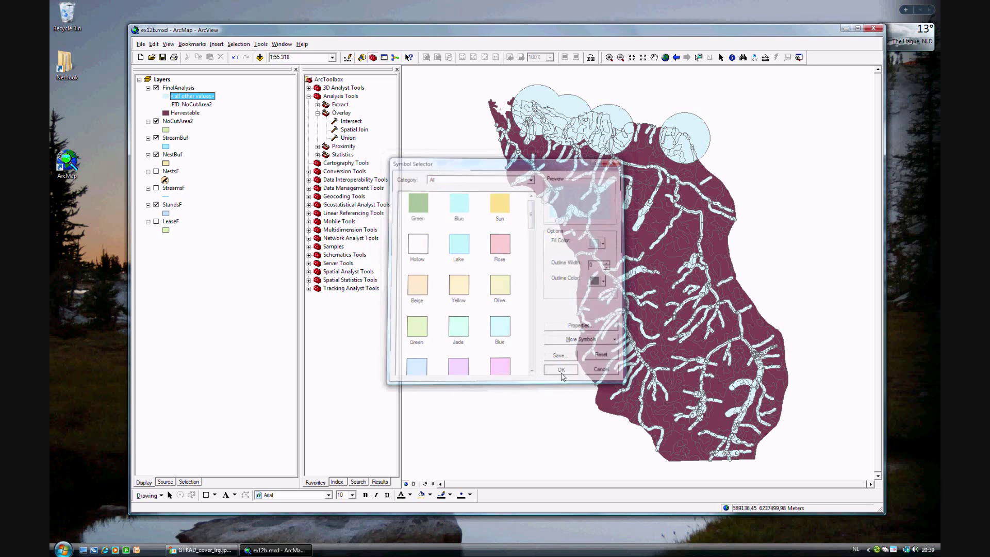
Remove the outline from the maroon Harvestable fill symbol.
double_click(181, 113)
left_click(426, 245)
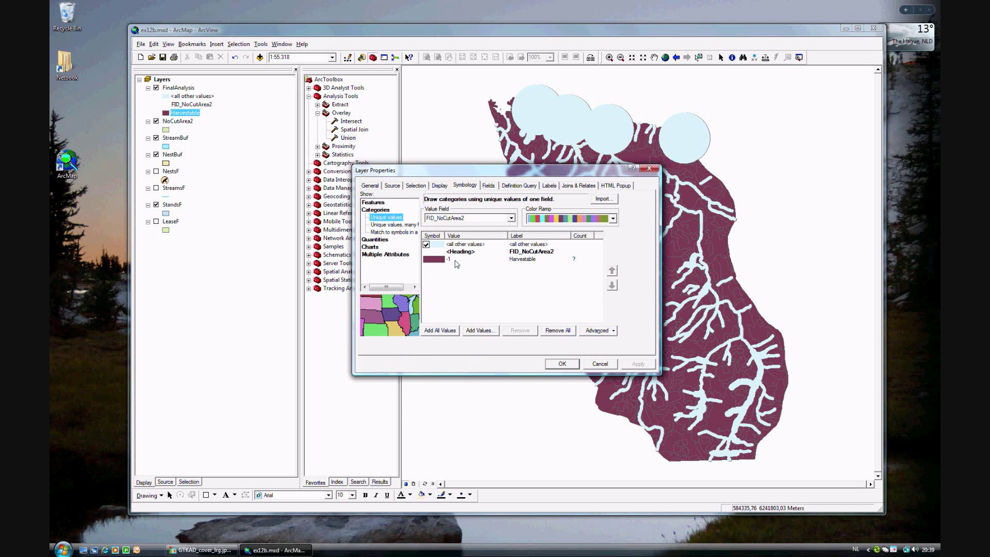
left_click(649, 168)
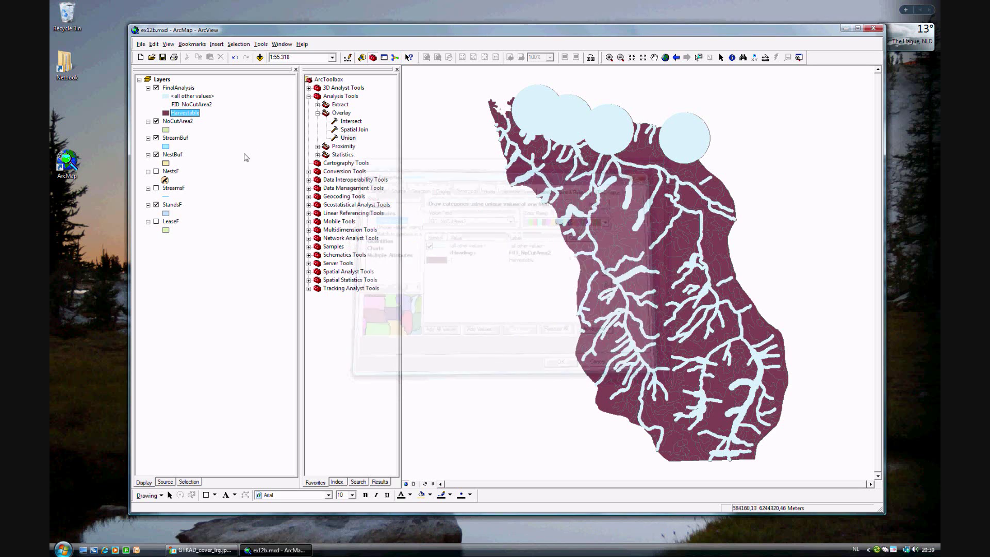
left_click(166, 114)
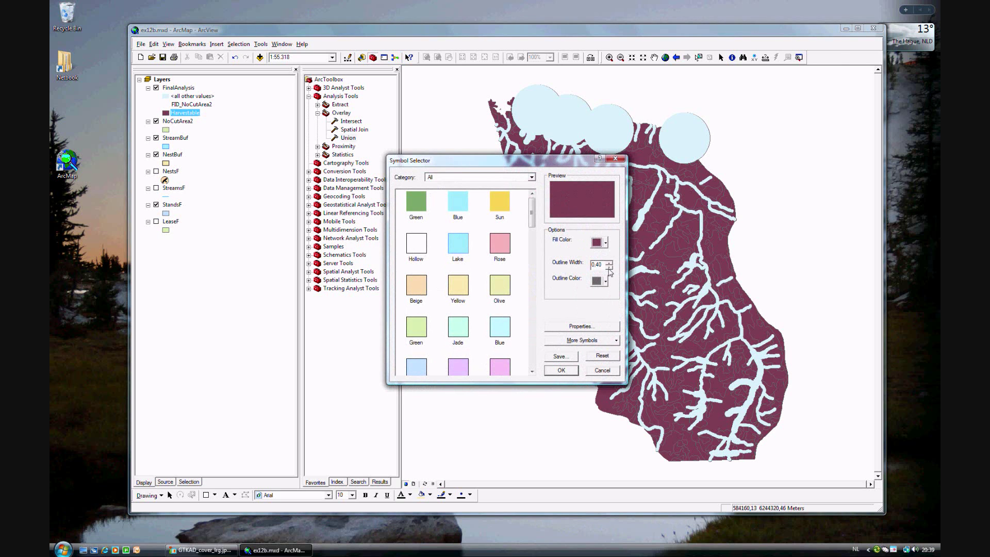
left_click(561, 370)
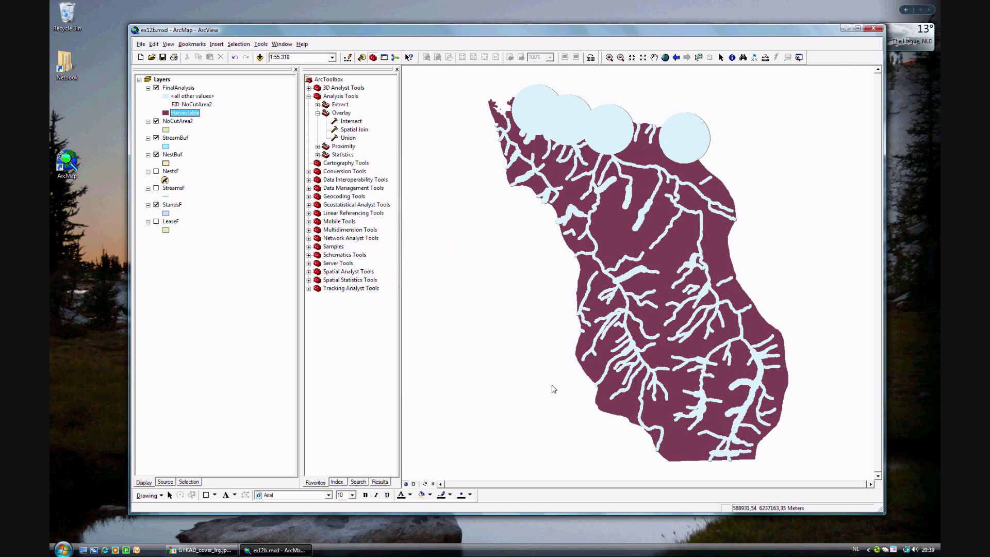